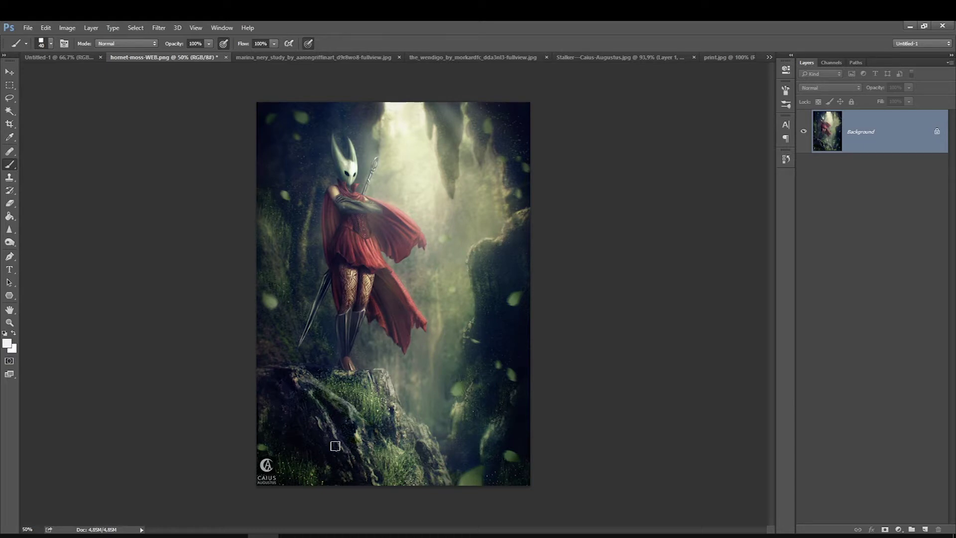
- Switch to the print.jpg screenshot of the comment thread
{"action": "left_click", "coordinate": [712, 58]}
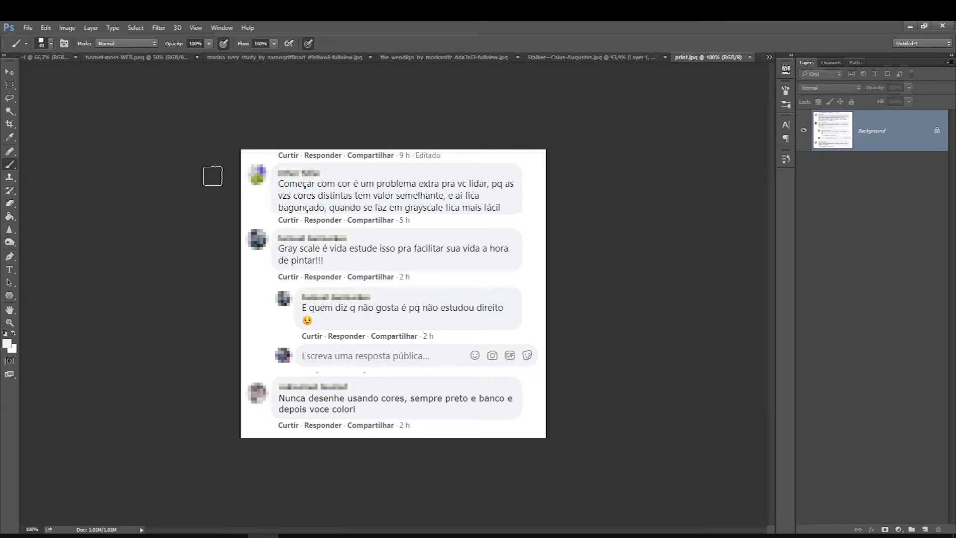
- Set the foreground colour to blue and circle the last comment with a smaller brush
{"action": "left_click", "coordinate": [7, 343]}
{"action": "left_click", "coordinate": [299, 192]}
{"action": "left_click", "coordinate": [398, 184]}
{"action": "key", "text": "bracketleft"}
{"action": "key", "text": "bracketleft"}
{"action": "key", "text": "bracketleft"}
{"action": "left_click_drag", "start_coordinate": [261, 423], "coordinate": [241, 381]}
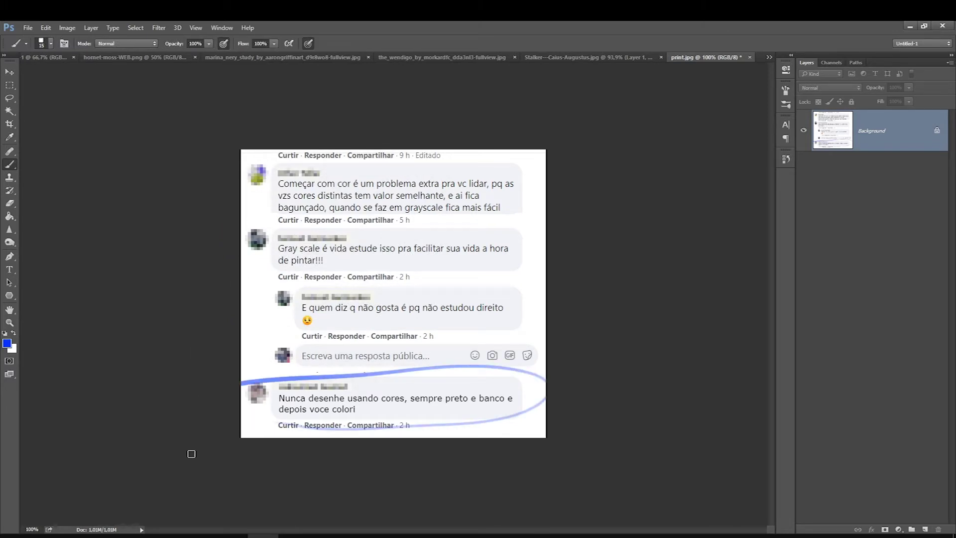
- Paint a large thick blue X across the whole comment screenshot
{"action": "key", "text": "bracketright"}
{"action": "key", "text": "bracketright"}
{"action": "key", "text": "bracketright"}
{"action": "left_click_drag", "start_coordinate": [520, 427], "coordinate": [247, 157]}
{"action": "left_click_drag", "start_coordinate": [540, 156], "coordinate": [247, 429]}
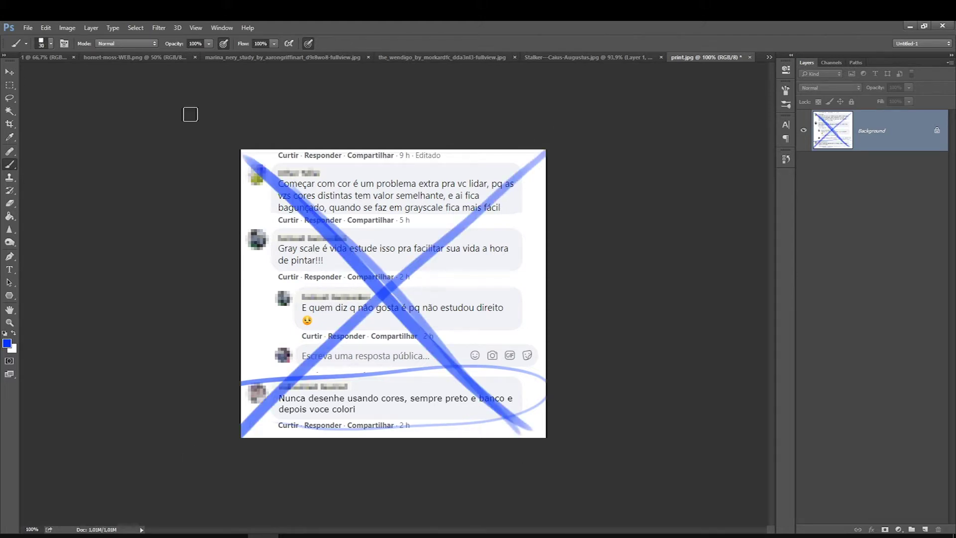
{"action": "mouse_move", "coordinate": [532, 163]}
{"action": "left_mouse_down"}
{"action": "mouse_move", "coordinate": [298, 360]}
{"action": "mouse_move", "coordinate": [525, 417]}
{"action": "left_mouse_up"}
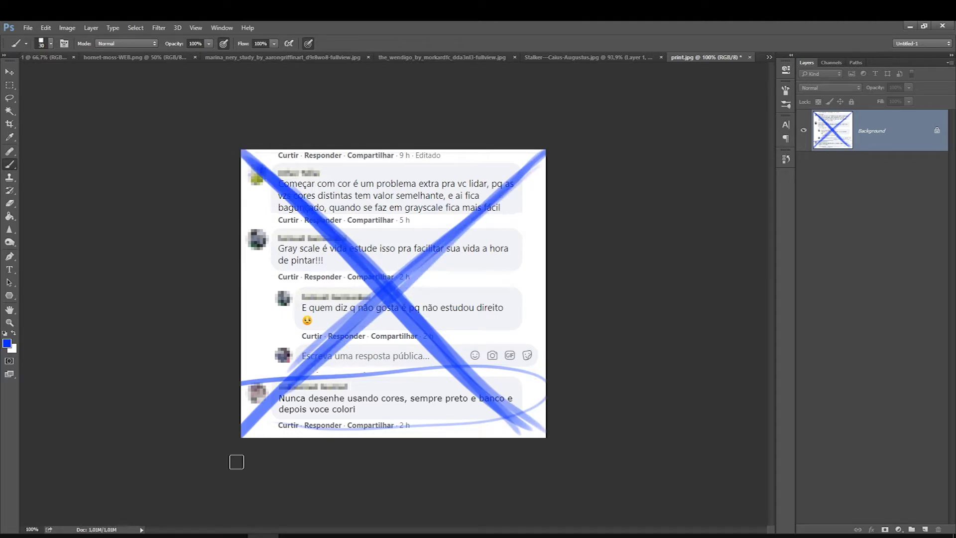
{"action": "mouse_move", "coordinate": [488, 364]}
{"action": "left_mouse_down"}
{"action": "mouse_move", "coordinate": [426, 268]}
{"action": "mouse_move", "coordinate": [326, 401]}
{"action": "left_mouse_up"}
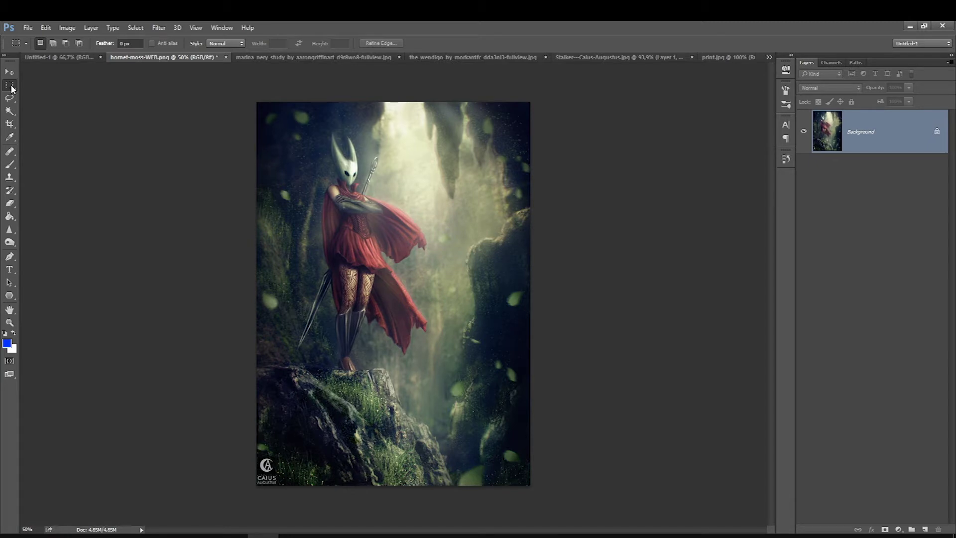
- On the wendigo painting, add a Solid Color fill layer of grey 808080 (saturation 0, brightness 50)
{"action": "left_click", "coordinate": [452, 58]}
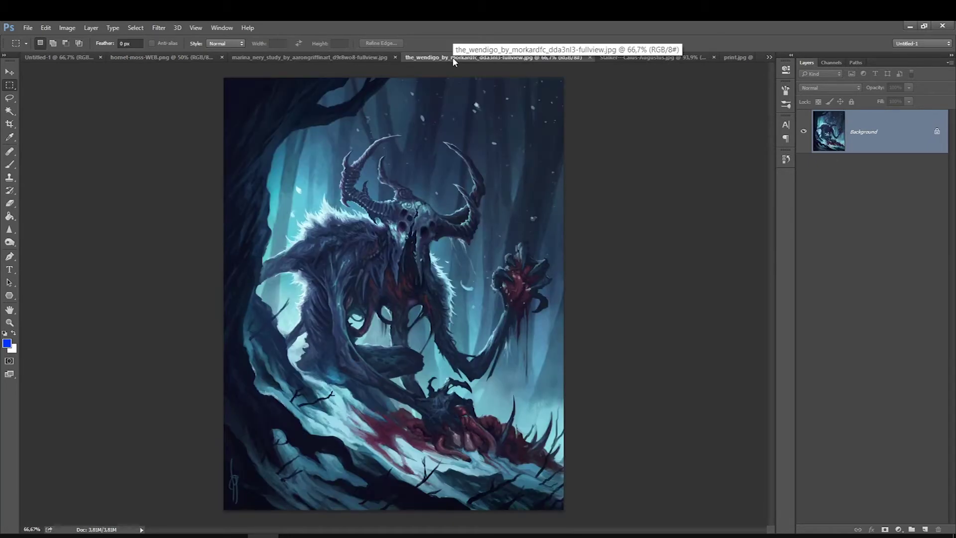
{"action": "key", "text": "ctrl+minus"}
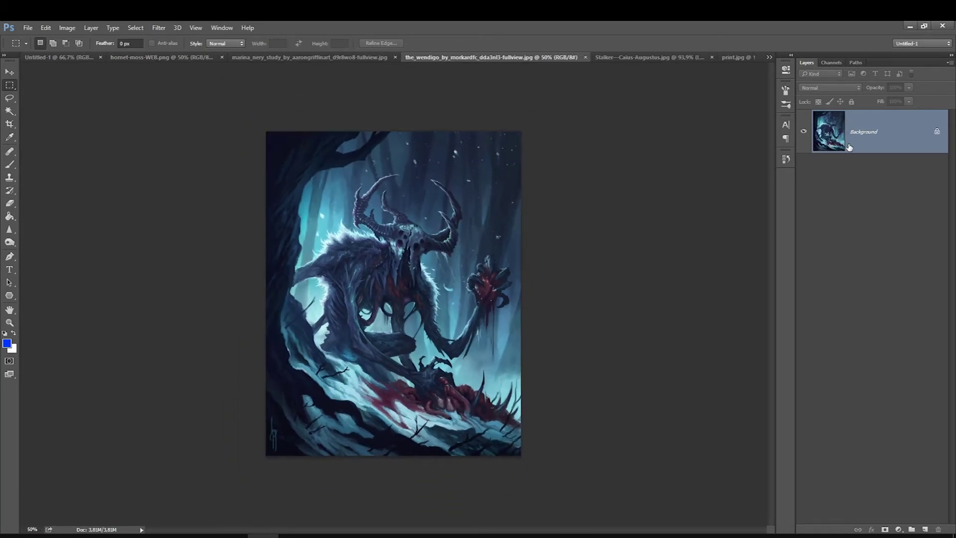
{"action": "left_click", "coordinate": [898, 529]}
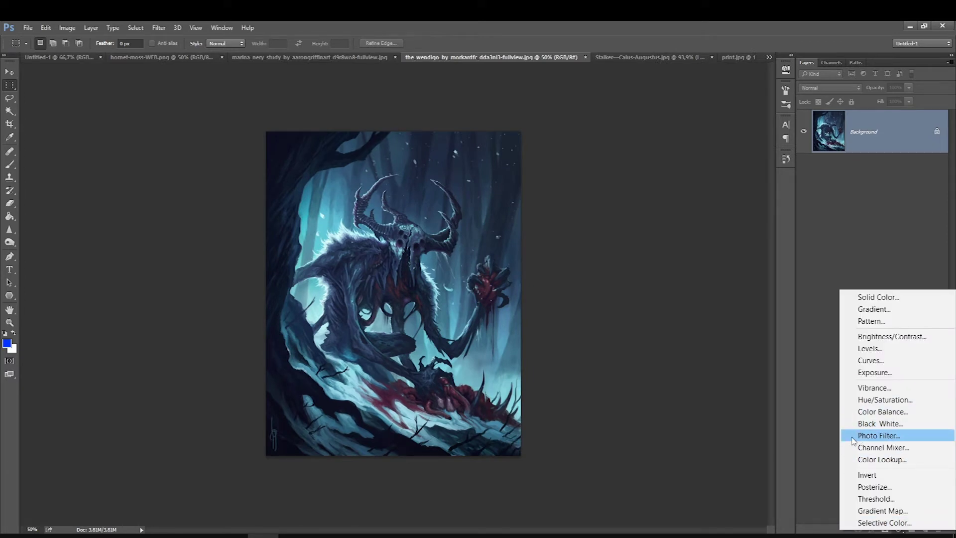
{"action": "key", "text": "Escape"}
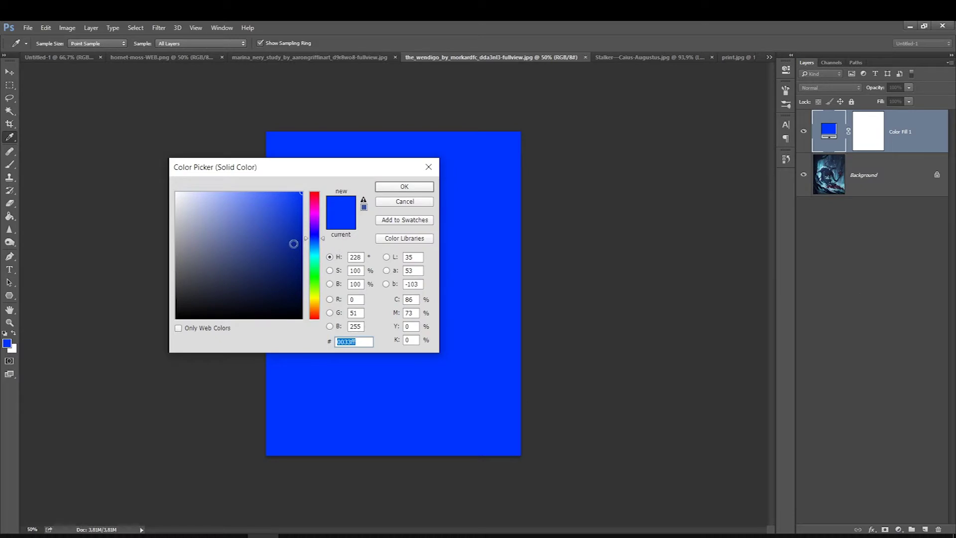
{"action": "left_click", "coordinate": [355, 270]}
{"action": "type", "text": "0"}
{"action": "key", "text": "Tab"}
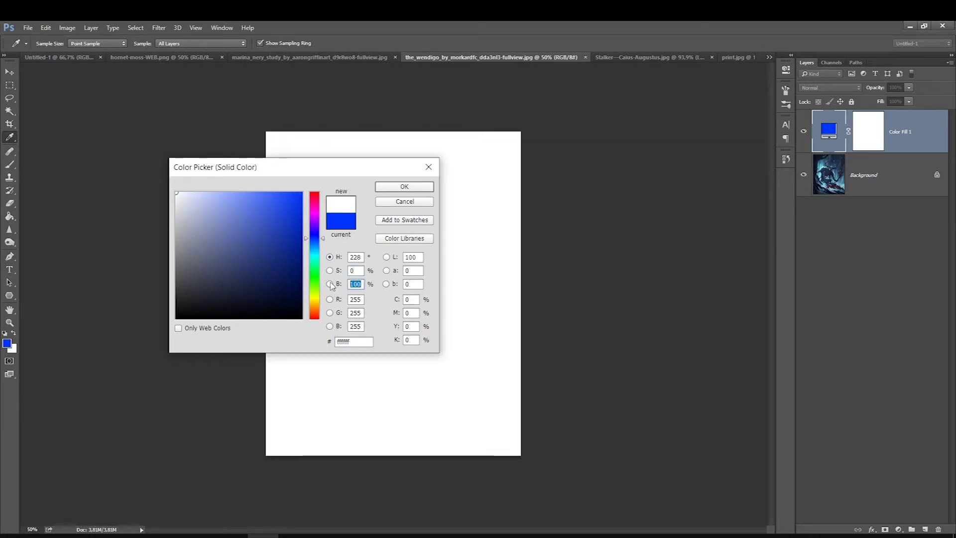
{"action": "type", "text": "50"}
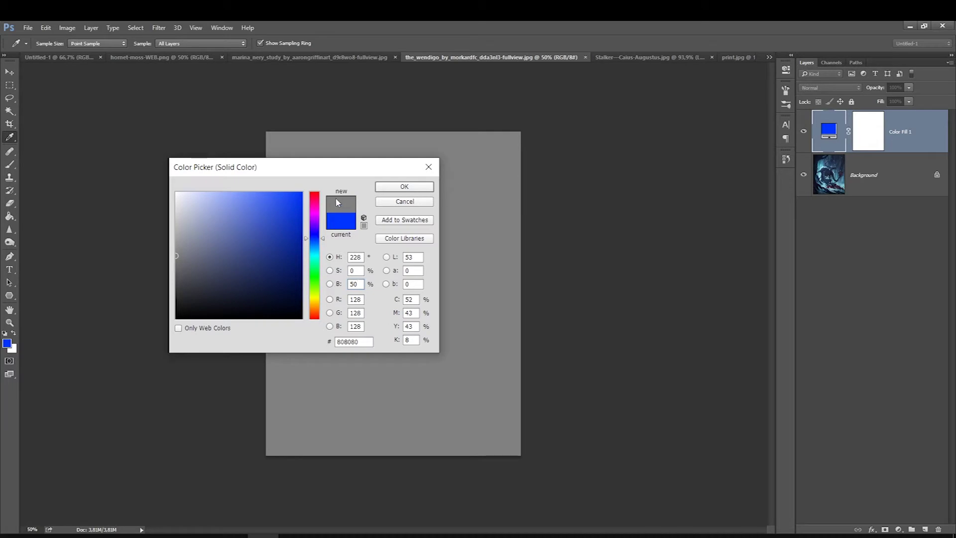
{"action": "left_click", "coordinate": [389, 189]}
- Set Color Fill 1 to Color blend mode and zoom out to view the greyscale painting
{"action": "left_click", "coordinate": [829, 88]}
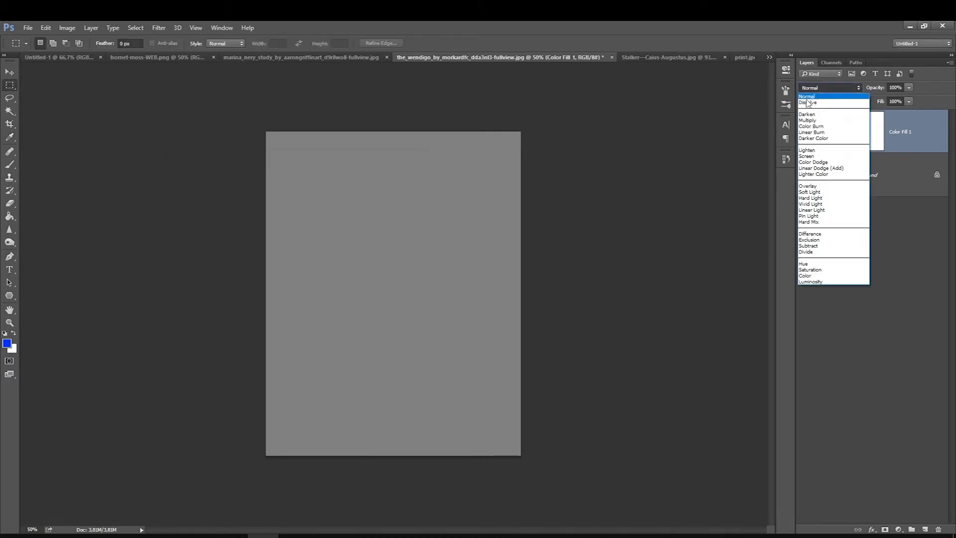
{"action": "left_click", "coordinate": [820, 275]}
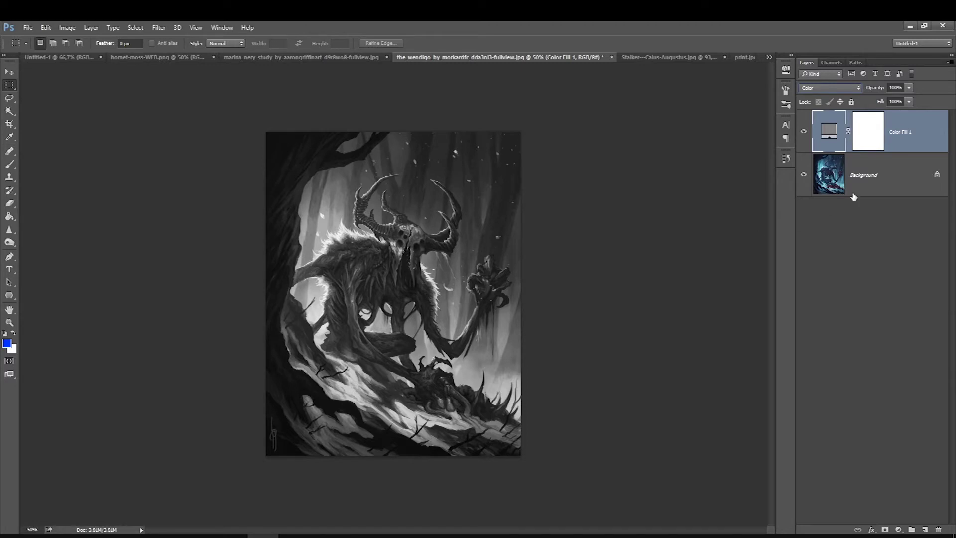
{"action": "left_click", "coordinate": [859, 179]}
{"action": "key", "text": "ctrl+minus"}
{"action": "key", "text": "ctrl+minus"}
{"action": "key", "text": "ctrl+minus"}
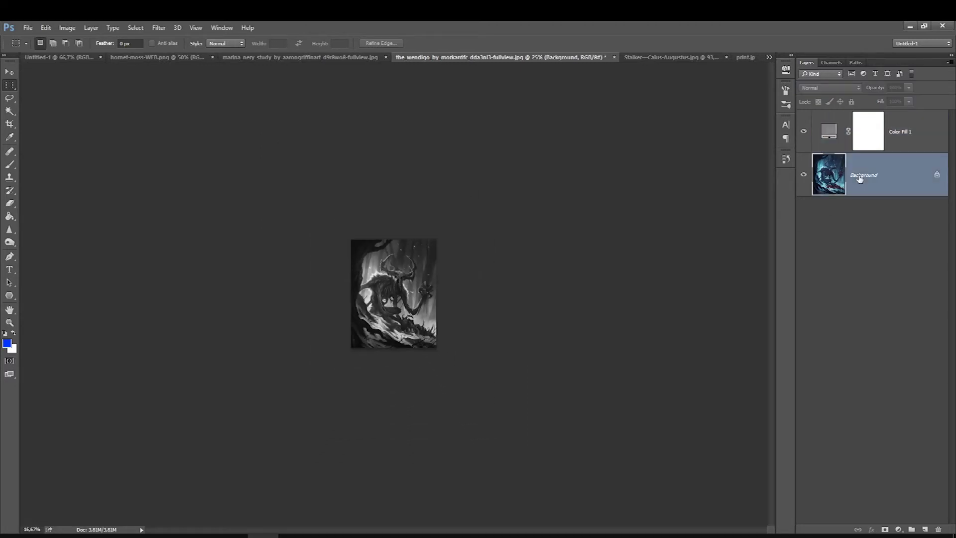
- Set the foreground colour to red-orange and the background colour to blue
{"action": "left_click", "coordinate": [9, 137]}
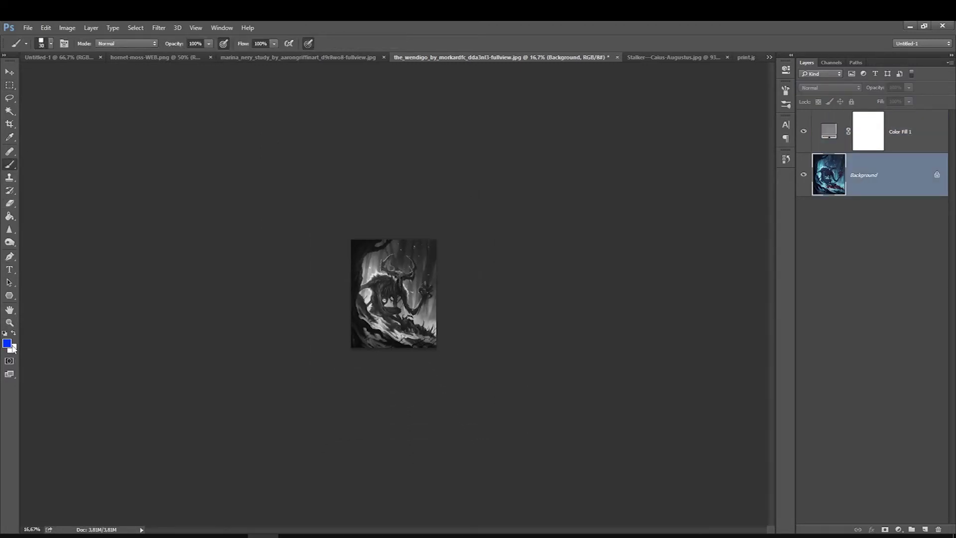
{"action": "left_click", "coordinate": [7, 343]}
{"action": "left_click_drag", "start_coordinate": [314, 300], "coordinate": [314, 313]}
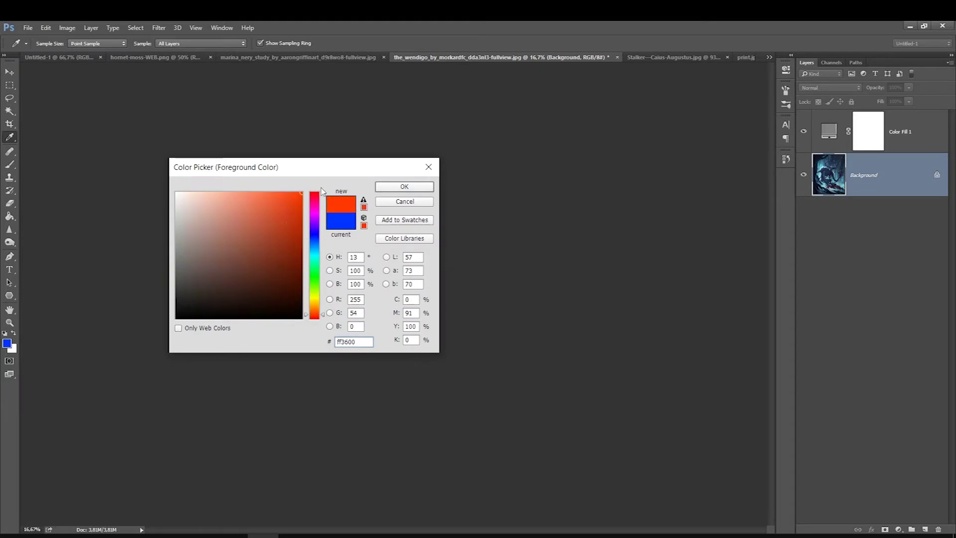
{"action": "left_click", "coordinate": [404, 186]}
{"action": "key", "text": "b"}
{"action": "left_click", "coordinate": [12, 348]}
{"action": "left_click_drag", "start_coordinate": [314, 273], "coordinate": [315, 245]}
{"action": "left_click", "coordinate": [271, 225]}
{"action": "key", "text": "Return"}
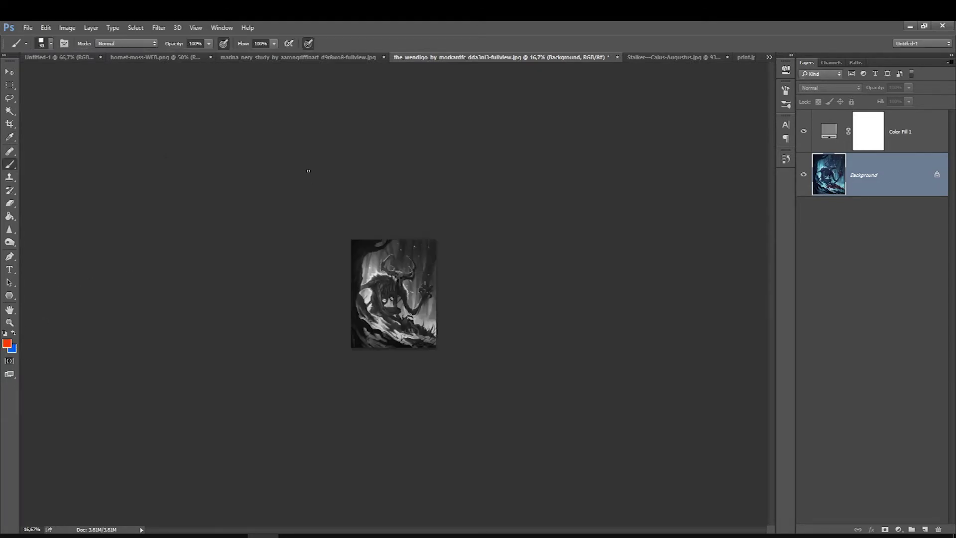
- On a new layer above the grey fill, paint red diagonal strokes and arcs over the creature
{"action": "left_click", "coordinate": [925, 529]}
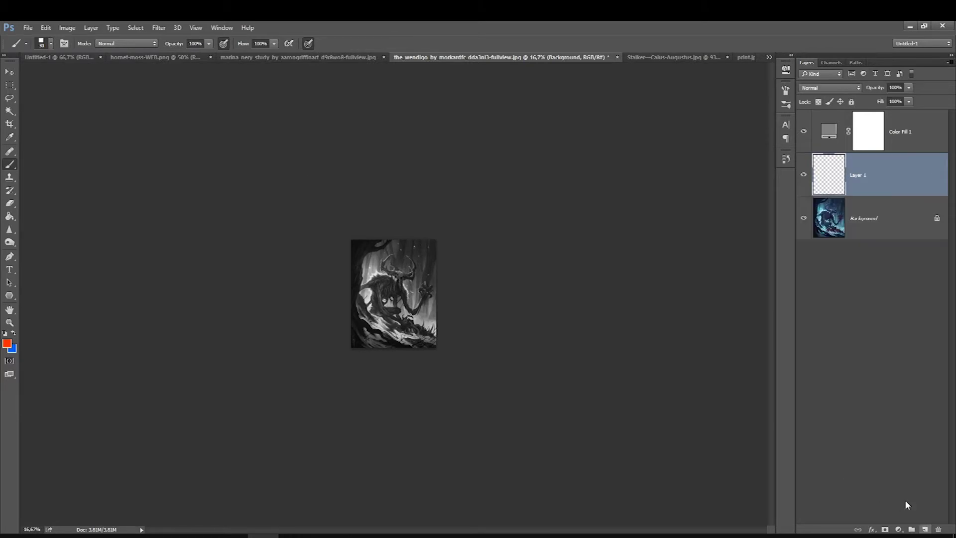
{"action": "key", "text": "bracketright"}
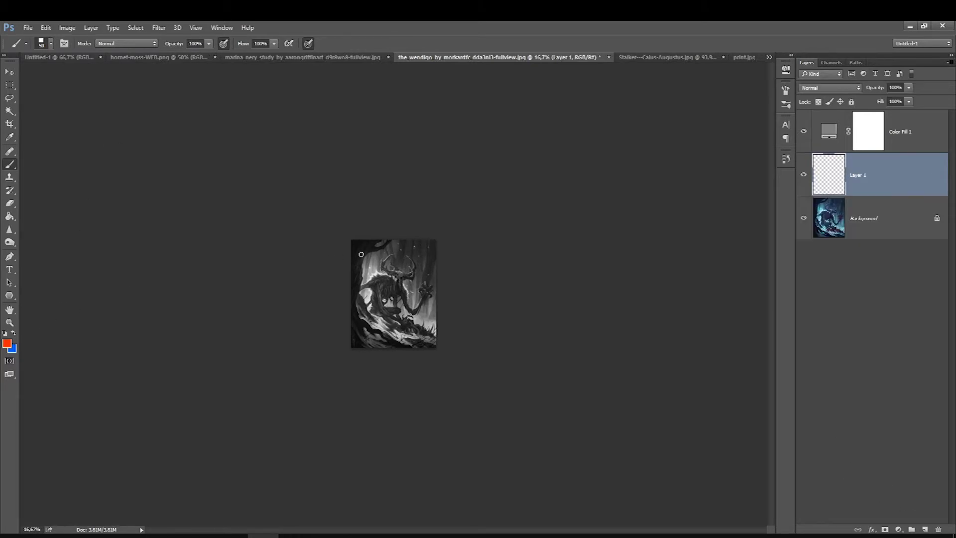
{"action": "key", "text": "bracketright"}
{"action": "key", "text": "bracketleft"}
{"action": "left_click_drag", "start_coordinate": [353, 247], "coordinate": [422, 310]}
{"action": "key", "text": "ctrl+bracketright"}
{"action": "key", "text": "bracketright"}
{"action": "mouse_move", "coordinate": [353, 272]}
{"action": "left_mouse_down"}
{"action": "mouse_move", "coordinate": [416, 316]}
{"action": "mouse_move", "coordinate": [370, 282]}
{"action": "left_mouse_up"}
{"action": "key", "text": "bracketright"}
{"action": "left_click_drag", "start_coordinate": [411, 331], "coordinate": [363, 293]}
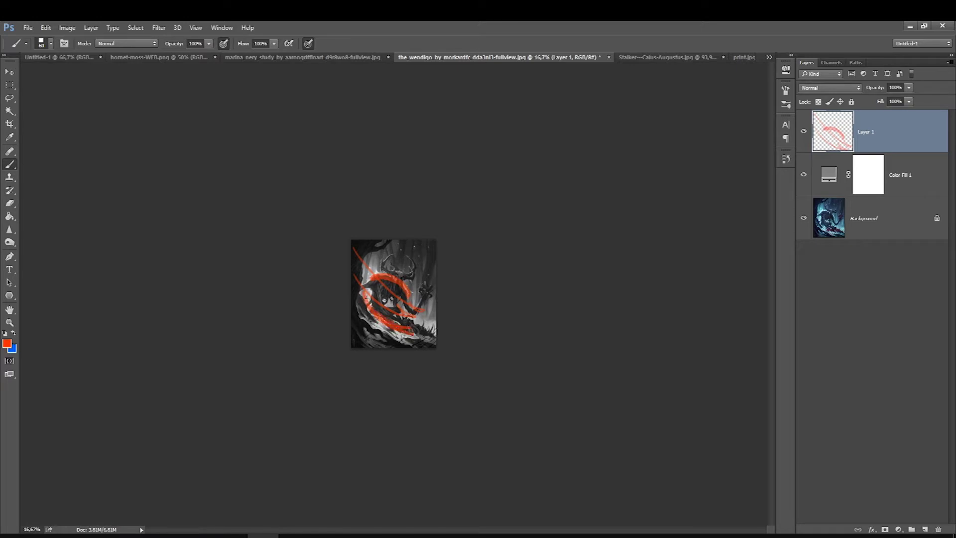
- Paint wide blue strokes along the painting's edges, then hide that layer
{"action": "left_click", "coordinate": [14, 333]}
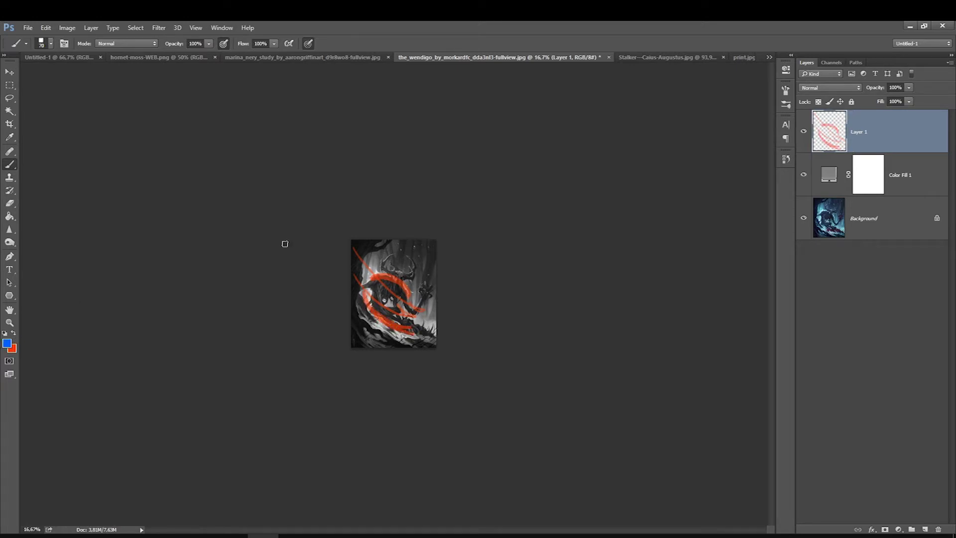
{"action": "key", "text": "bracketright"}
{"action": "key", "text": "bracketright"}
{"action": "key", "text": "bracketright"}
{"action": "left_click_drag", "start_coordinate": [371, 236], "coordinate": [442, 297]}
{"action": "mouse_move", "coordinate": [423, 349]}
{"action": "left_mouse_down"}
{"action": "mouse_move", "coordinate": [342, 292]}
{"action": "mouse_move", "coordinate": [405, 341]}
{"action": "left_mouse_up"}
{"action": "key", "text": "bracketleft"}
{"action": "key", "text": "bracketleft"}
{"action": "mouse_move", "coordinate": [360, 247]}
{"action": "left_mouse_down"}
{"action": "mouse_move", "coordinate": [366, 331]}
{"action": "mouse_move", "coordinate": [425, 326]}
{"action": "left_mouse_up"}
{"action": "key", "text": "bracketleft"}
{"action": "mouse_move", "coordinate": [360, 246]}
{"action": "left_mouse_down"}
{"action": "mouse_move", "coordinate": [364, 309]}
{"action": "mouse_move", "coordinate": [406, 339]}
{"action": "mouse_move", "coordinate": [366, 309]}
{"action": "left_mouse_up"}
{"action": "key", "text": "bracketleft"}
{"action": "mouse_move", "coordinate": [428, 274]}
{"action": "left_mouse_down"}
{"action": "mouse_move", "coordinate": [405, 326]}
{"action": "mouse_move", "coordinate": [395, 249]}
{"action": "left_mouse_up"}
{"action": "left_click_drag", "start_coordinate": [423, 331], "coordinate": [408, 254]}
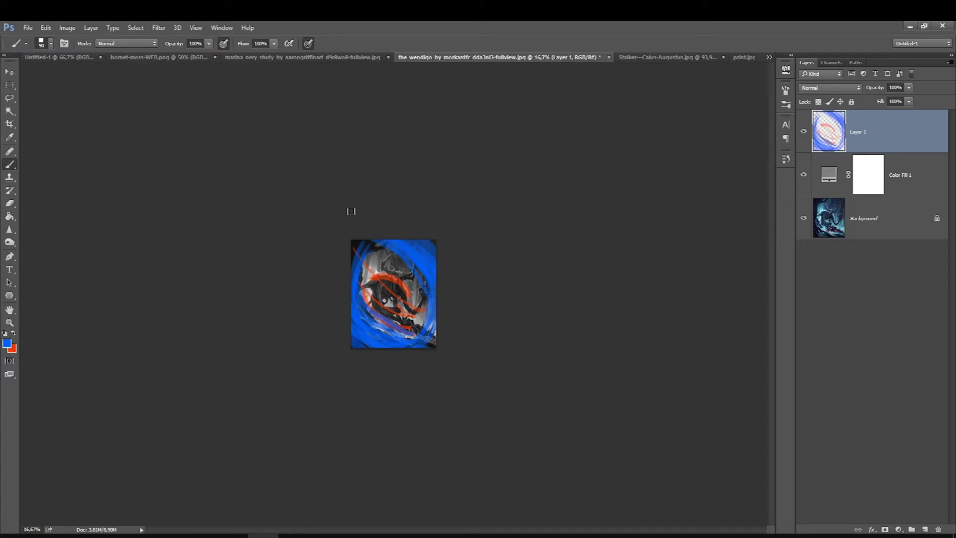
{"action": "key", "text": "ctrl+plus"}
{"action": "key", "text": "ctrl+plus"}
{"action": "key", "text": "ctrl+plus"}
{"action": "left_click", "coordinate": [804, 130]}
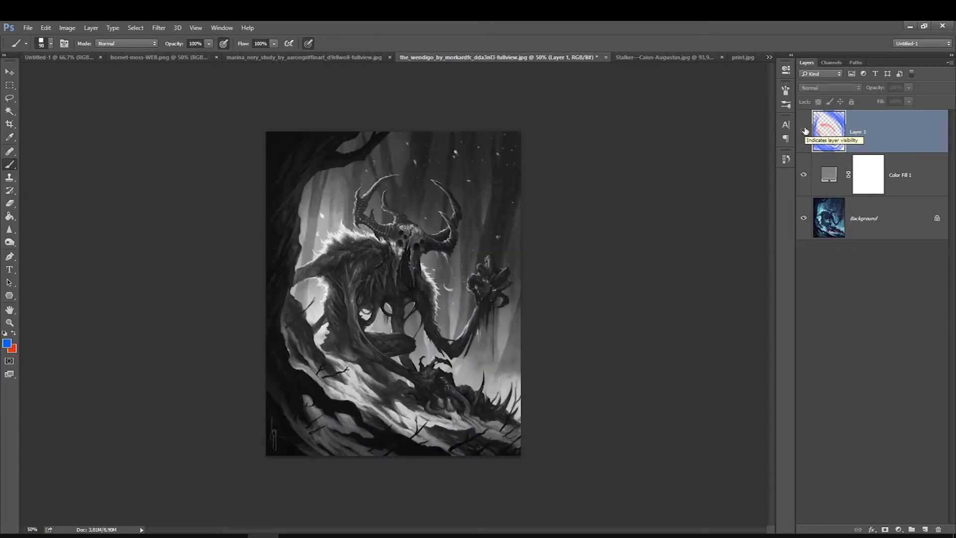
- Add Layer 2 and paint a red curve and diagonal line at the lower left
{"action": "left_click", "coordinate": [14, 333]}
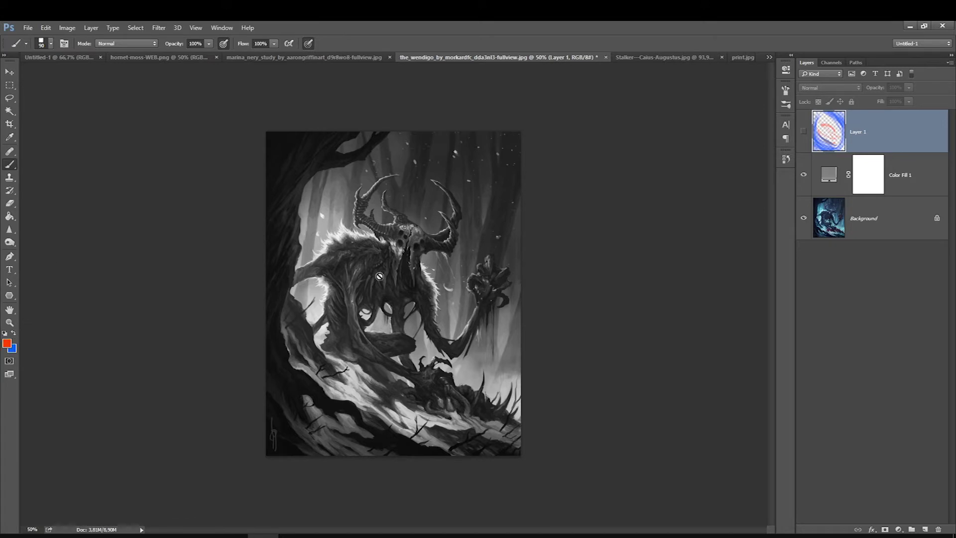
{"action": "left_click", "coordinate": [912, 530]}
{"action": "key", "text": "bracketleft"}
{"action": "key", "text": "bracketleft"}
{"action": "key", "text": "bracketleft"}
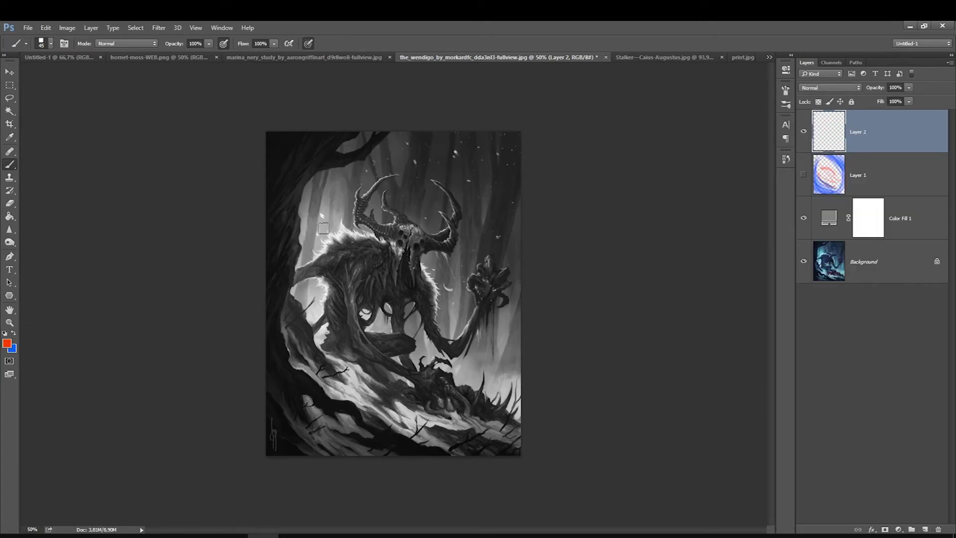
{"action": "key", "text": "bracketleft"}
{"action": "key", "text": "bracketleft"}
- Switch to blue and paint broad strokes on the right and upper left of the artwork
{"action": "key", "text": "bracketleft"}
{"action": "key", "text": "bracketleft"}
{"action": "key", "text": "bracketright"}
{"action": "key", "text": "bracketright"}
{"action": "left_click_drag", "start_coordinate": [313, 342], "coordinate": [429, 419]}
{"action": "left_click_drag", "start_coordinate": [400, 372], "coordinate": [451, 298]}
{"action": "key", "text": "bracketright"}
{"action": "key", "text": "bracketleft"}
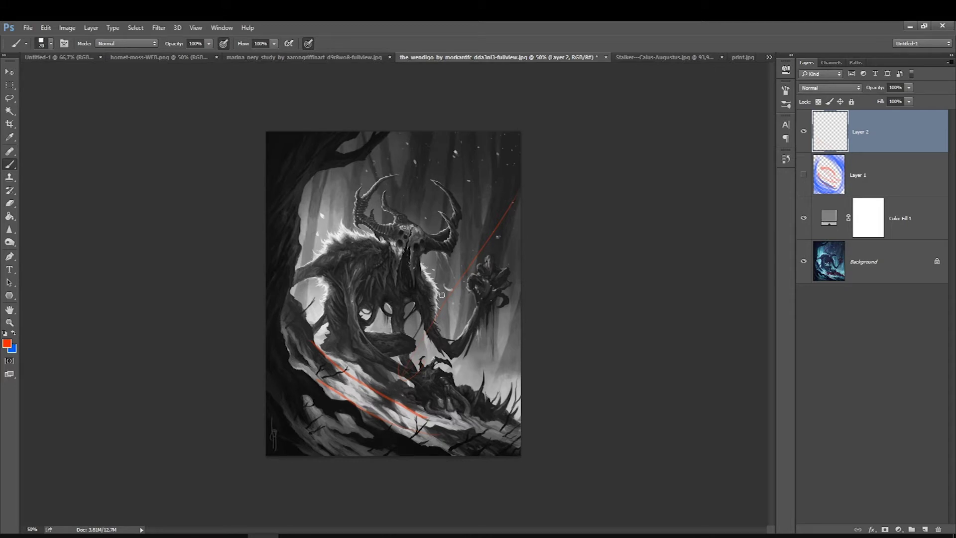
{"action": "key", "text": "bracketleft"}
{"action": "key", "text": "bracketleft"}
{"action": "key", "text": "bracketright"}
{"action": "key", "text": "bracketright"}
{"action": "key", "text": "bracketright"}
{"action": "left_click", "coordinate": [13, 333]}
- Paint a blue U-shape along the arms, strokes at top and left, and thin lines at the horn
{"action": "key", "text": "bracketleft"}
{"action": "key", "text": "bracketleft"}
{"action": "key", "text": "bracketleft"}
{"action": "left_click_drag", "start_coordinate": [507, 166], "coordinate": [496, 254]}
{"action": "left_click_drag", "start_coordinate": [440, 146], "coordinate": [416, 209]}
{"action": "key", "text": "bracketleft"}
{"action": "left_click_drag", "start_coordinate": [467, 141], "coordinate": [463, 171]}
{"action": "left_click_drag", "start_coordinate": [490, 278], "coordinate": [405, 241]}
{"action": "left_click_drag", "start_coordinate": [359, 299], "coordinate": [391, 357]}
{"action": "key", "text": "bracketleft"}
{"action": "key", "text": "bracketleft"}
{"action": "key", "text": "bracketleft"}
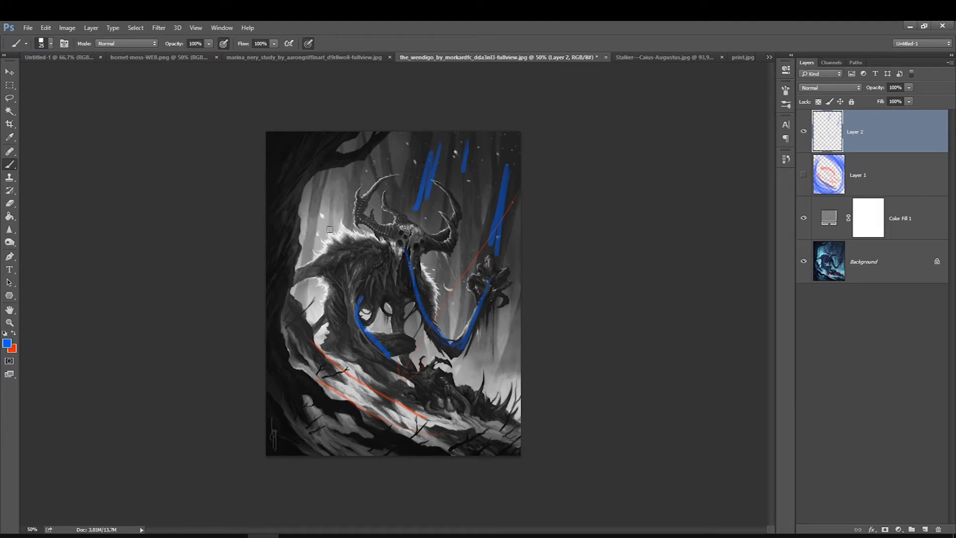
{"action": "left_click_drag", "start_coordinate": [445, 240], "coordinate": [491, 237]}
{"action": "key", "text": "bracketright"}
{"action": "left_click_drag", "start_coordinate": [443, 232], "coordinate": [482, 246]}
- Switch back to red and paint over the shoulder, back, both flanks and the right horn
{"action": "left_click", "coordinate": [14, 333]}
{"action": "mouse_move", "coordinate": [381, 240]}
{"action": "left_mouse_down"}
{"action": "mouse_move", "coordinate": [337, 231]}
{"action": "mouse_move", "coordinate": [309, 261]}
{"action": "left_mouse_up"}
{"action": "key", "text": "bracketright"}
{"action": "mouse_move", "coordinate": [332, 226]}
{"action": "left_mouse_down"}
{"action": "mouse_move", "coordinate": [319, 244]}
{"action": "mouse_move", "coordinate": [301, 228]}
{"action": "left_mouse_up"}
{"action": "key", "text": "bracketleft"}
{"action": "left_click_drag", "start_coordinate": [325, 278], "coordinate": [323, 314]}
{"action": "left_click_drag", "start_coordinate": [422, 271], "coordinate": [435, 317]}
{"action": "key", "text": "bracketleft"}
{"action": "left_click_drag", "start_coordinate": [441, 218], "coordinate": [451, 204]}
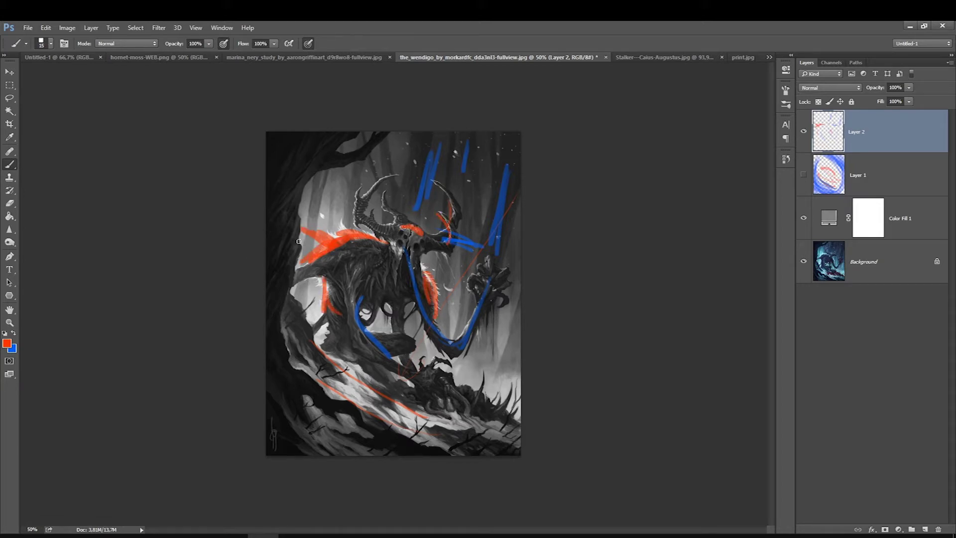
- Add orange strokes on the shoulder and lower body and a red X at upper right
{"action": "left_click_drag", "start_coordinate": [379, 236], "coordinate": [316, 247]}
{"action": "key", "text": "bracketright"}
{"action": "mouse_move", "coordinate": [388, 305]}
{"action": "left_mouse_down"}
{"action": "mouse_move", "coordinate": [392, 332]}
{"action": "mouse_move", "coordinate": [368, 334]}
{"action": "left_mouse_up"}
{"action": "left_click_drag", "start_coordinate": [413, 356], "coordinate": [508, 391]}
{"action": "key", "text": "bracketright"}
{"action": "key", "text": "bracketright"}
{"action": "key", "text": "bracketright"}
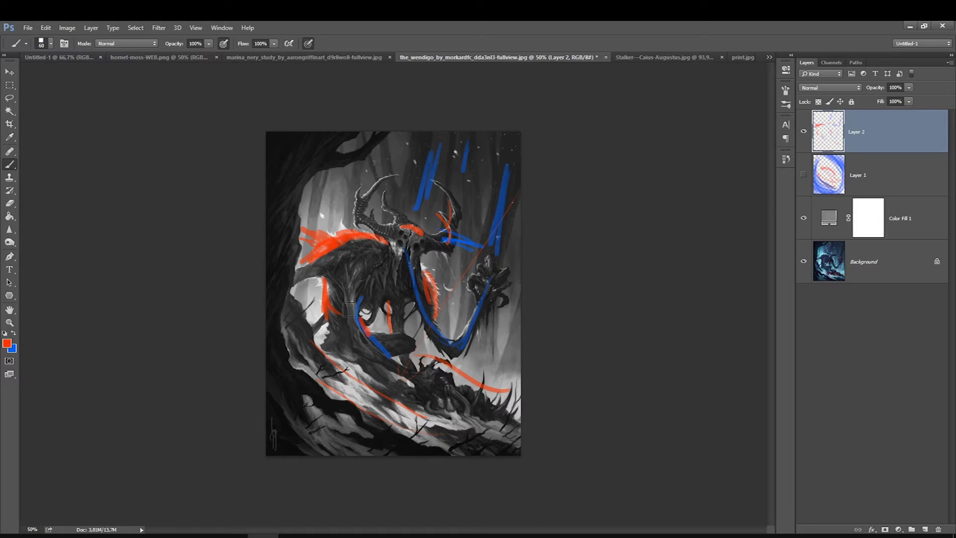
{"action": "mouse_move", "coordinate": [500, 142]}
{"action": "left_mouse_down"}
{"action": "mouse_move", "coordinate": [446, 184]}
{"action": "mouse_move", "coordinate": [460, 134]}
{"action": "left_mouse_up"}
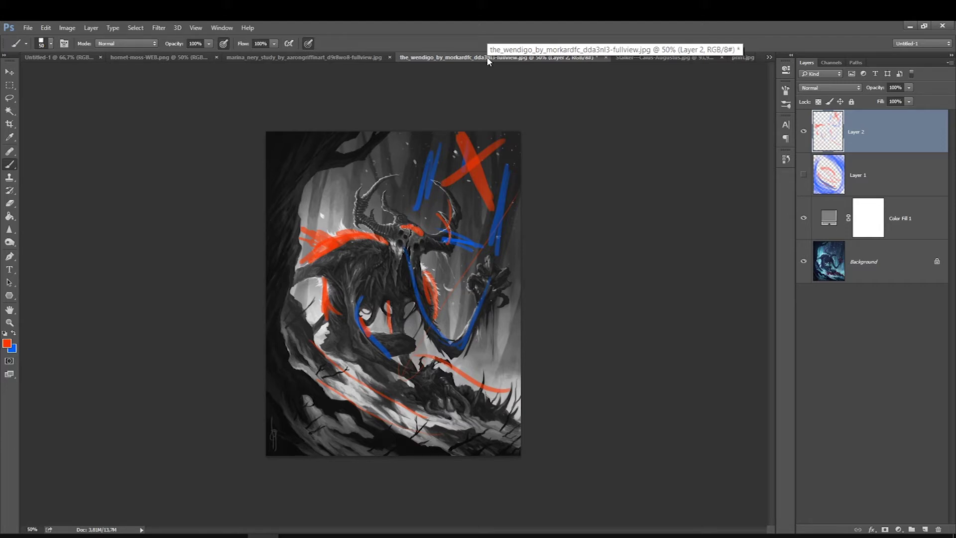
{"action": "left_click", "coordinate": [629, 56]}
- Show the Stalker photo in colour and, on a new layer, circle the left windows in red
{"action": "left_click", "coordinate": [804, 131]}
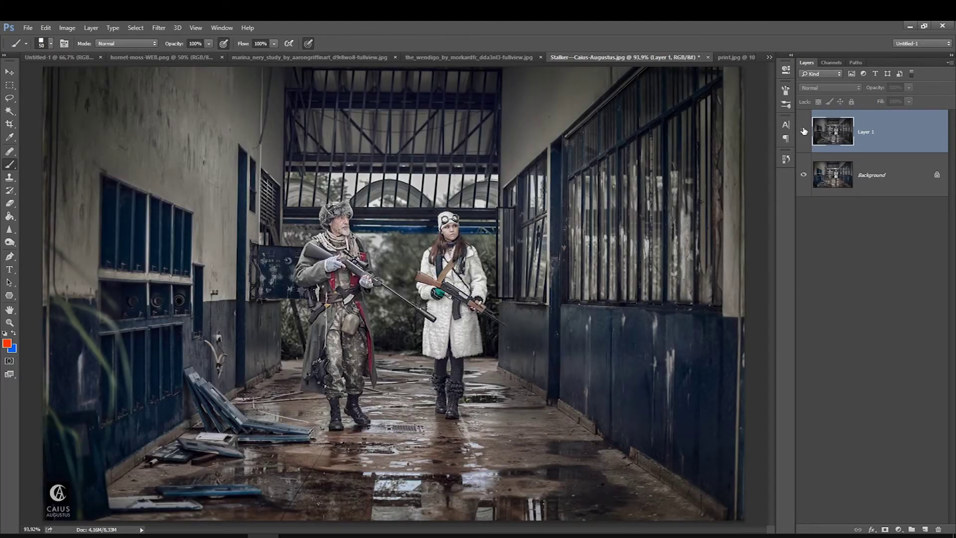
{"action": "key", "text": "ctrl+minus"}
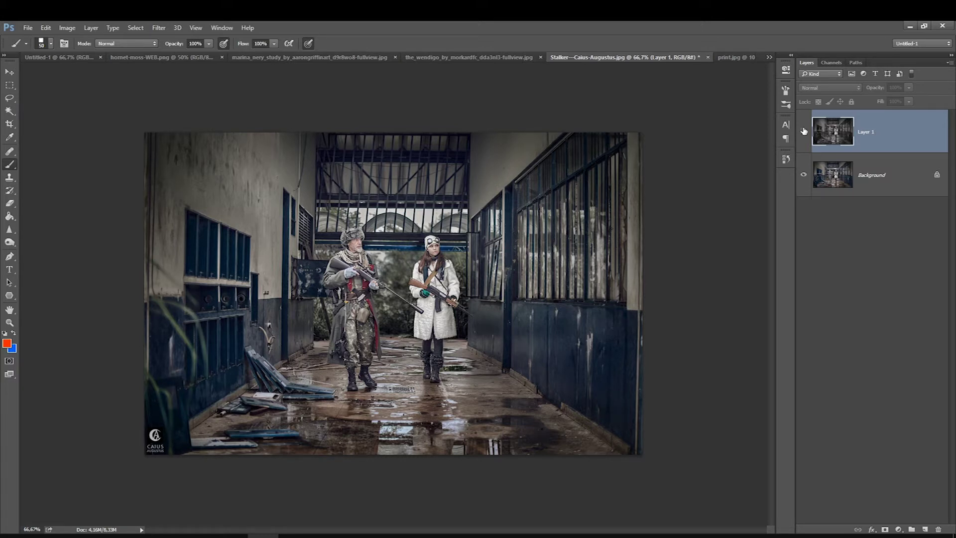
{"action": "left_click", "coordinate": [803, 131]}
{"action": "key", "text": "ctrl+shift+alt+n"}
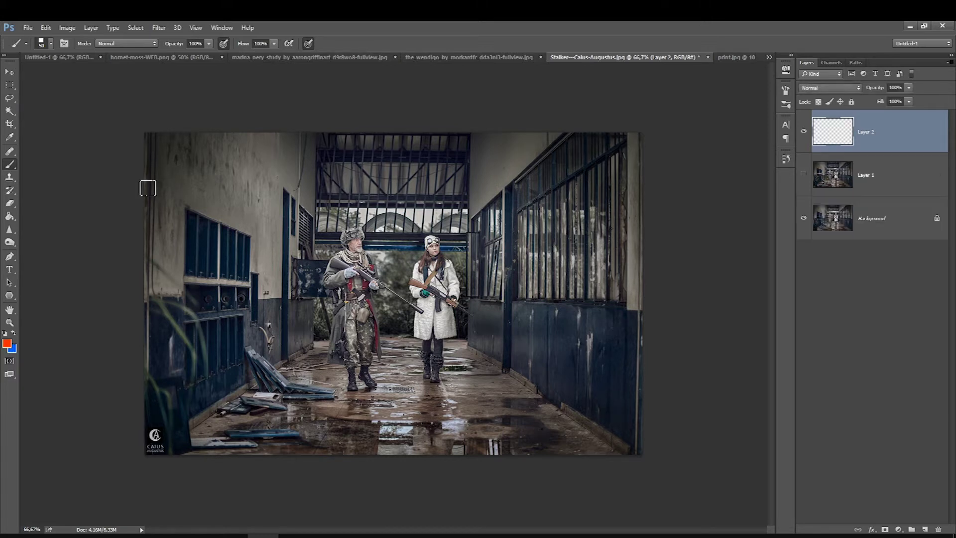
{"action": "mouse_move", "coordinate": [191, 201]}
{"action": "left_mouse_down"}
{"action": "mouse_move", "coordinate": [208, 279]}
{"action": "mouse_move", "coordinate": [131, 255]}
{"action": "left_mouse_up"}
{"action": "key", "text": "bracketleft"}
{"action": "left_click_drag", "start_coordinate": [198, 293], "coordinate": [200, 229]}
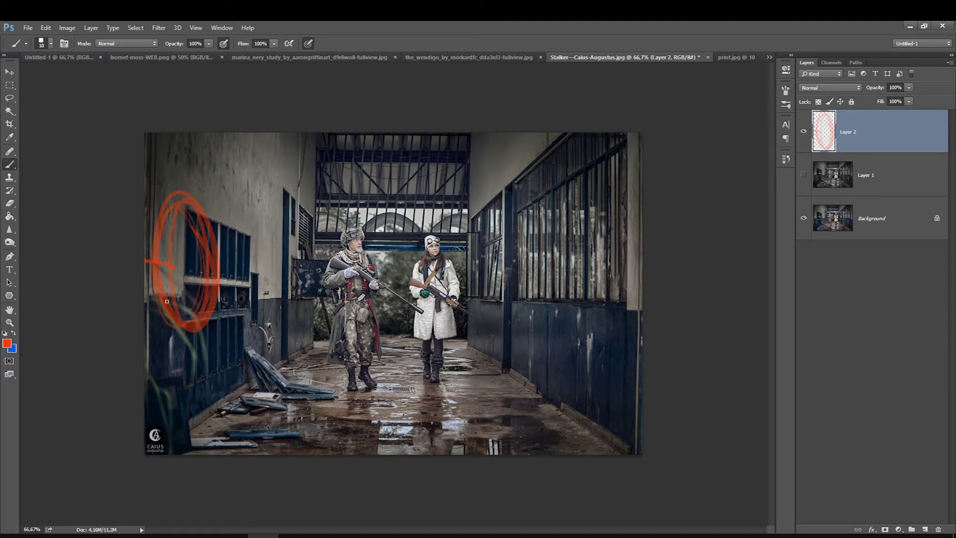
- Paint red strokes along the wall, coat, leg, gate and floor, then delete the annotation layer
{"action": "key", "text": "bracketleft"}
{"action": "key", "text": "bracketleft"}
{"action": "left_click_drag", "start_coordinate": [192, 218], "coordinate": [305, 191]}
{"action": "left_click_drag", "start_coordinate": [282, 229], "coordinate": [253, 330]}
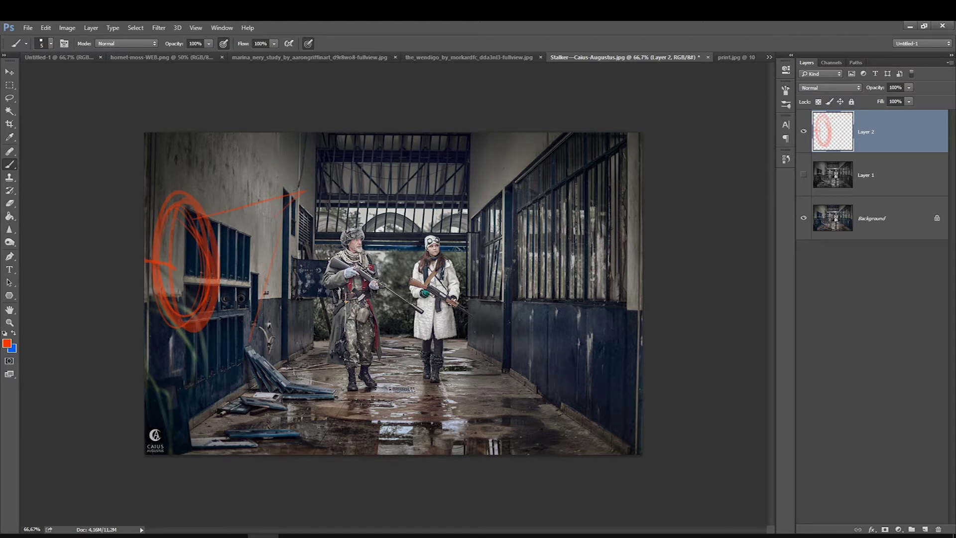
{"action": "left_click_drag", "start_coordinate": [331, 363], "coordinate": [341, 256]}
{"action": "left_click_drag", "start_coordinate": [421, 308], "coordinate": [427, 376]}
{"action": "key", "text": "bracketleft"}
{"action": "key", "text": "bracketright"}
{"action": "left_click_drag", "start_coordinate": [389, 133], "coordinate": [400, 175]}
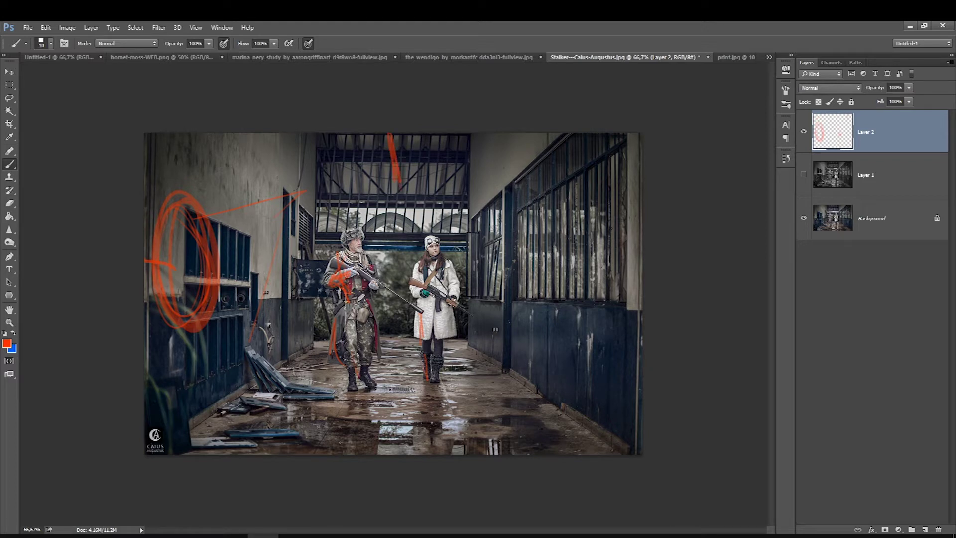
{"action": "left_click_drag", "start_coordinate": [403, 438], "coordinate": [413, 441]}
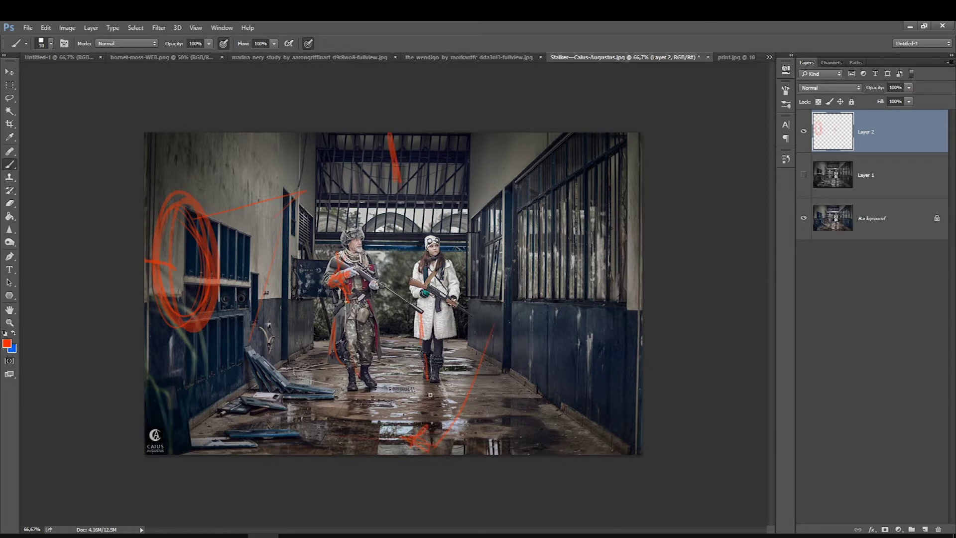
{"action": "key", "text": "Delete"}
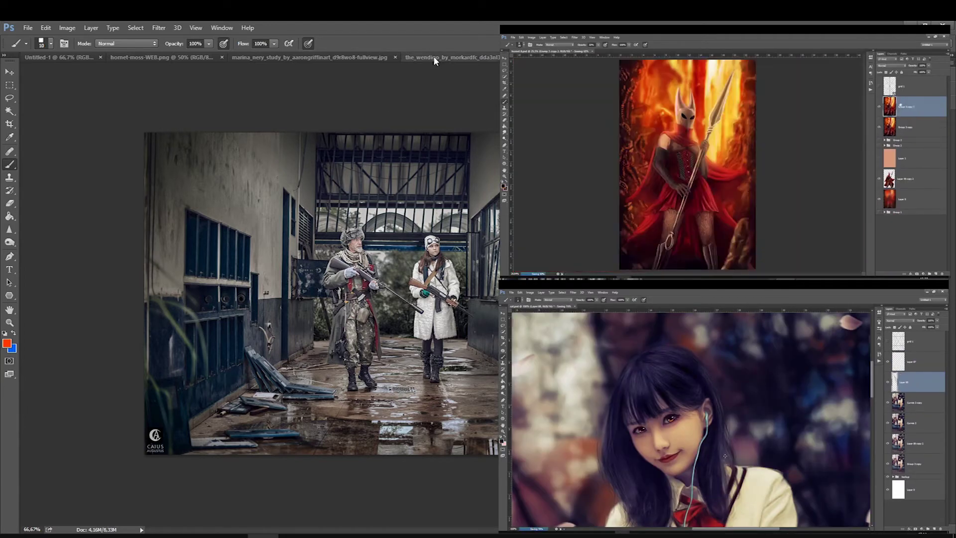
{"action": "left_click", "coordinate": [432, 55]}
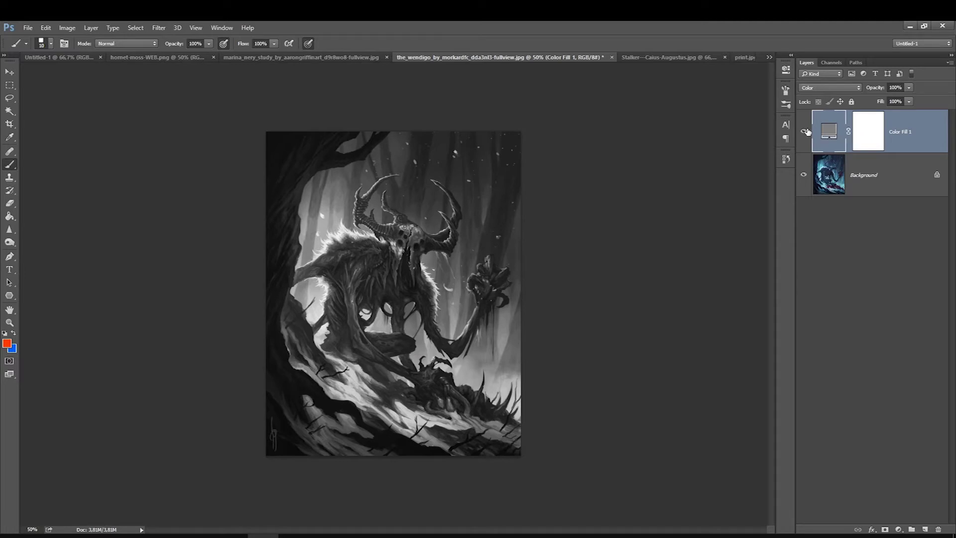
{"action": "left_click", "coordinate": [651, 57]}
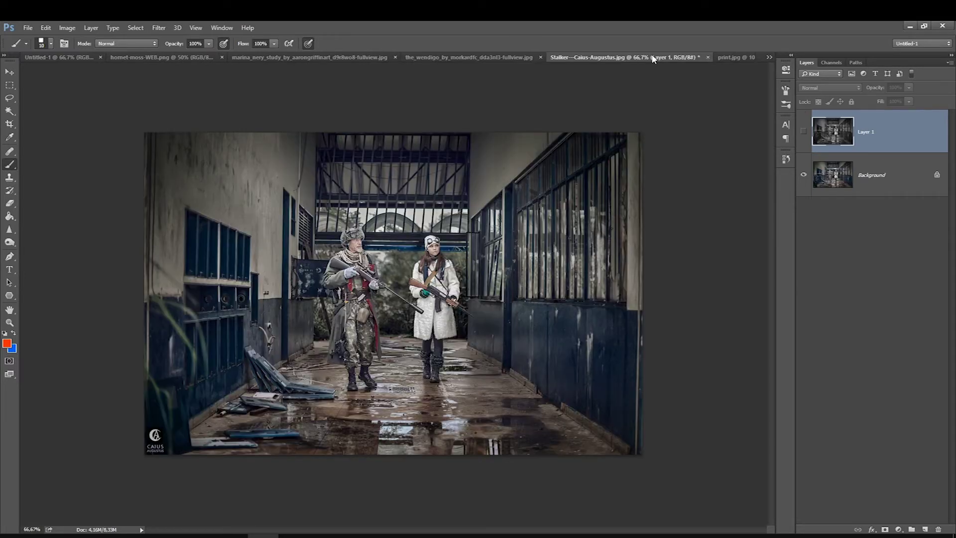
- Delete the black-and-white layer and add a grey 808080 Solid Color fill (saturation 0, brightness 50)
{"action": "left_click", "coordinate": [803, 131]}
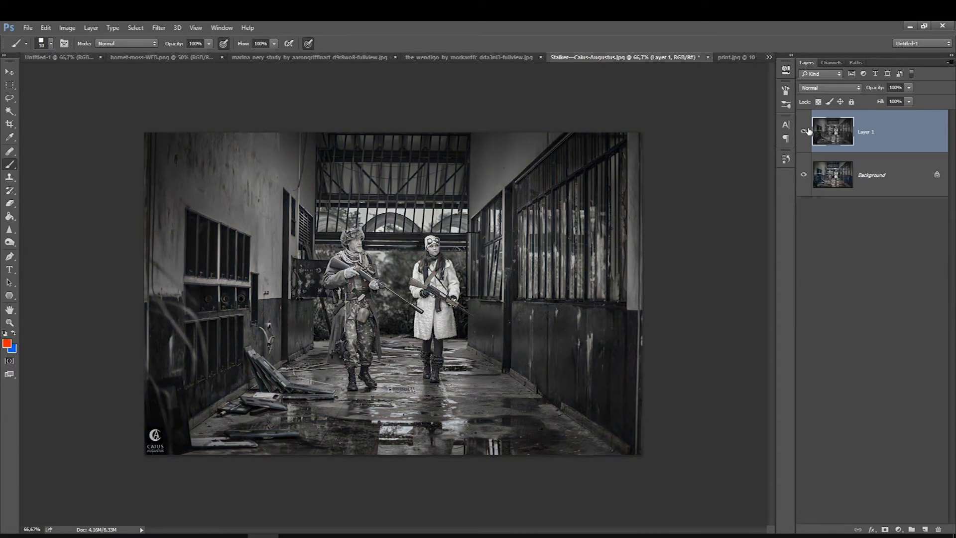
{"action": "key", "text": "Delete"}
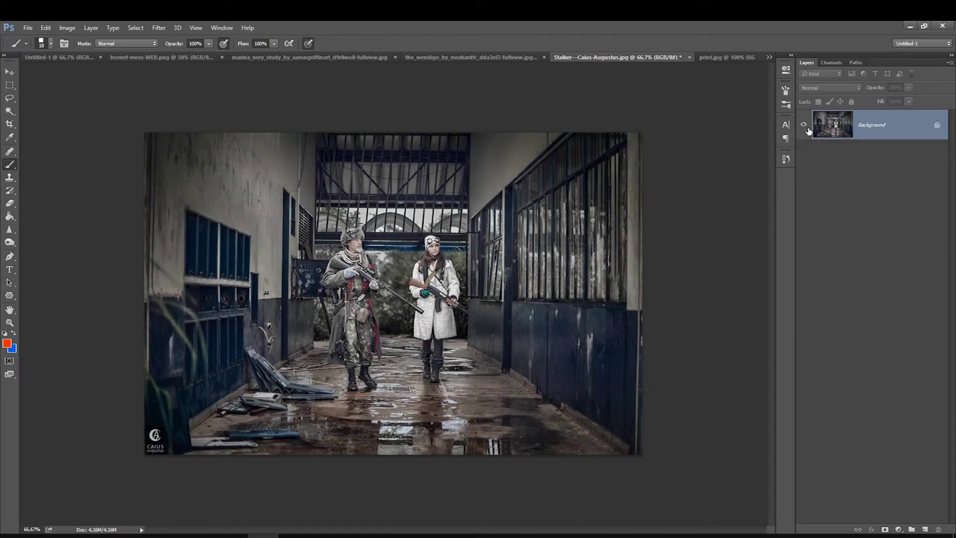
{"action": "left_click", "coordinate": [898, 529]}
{"action": "left_click", "coordinate": [858, 297]}
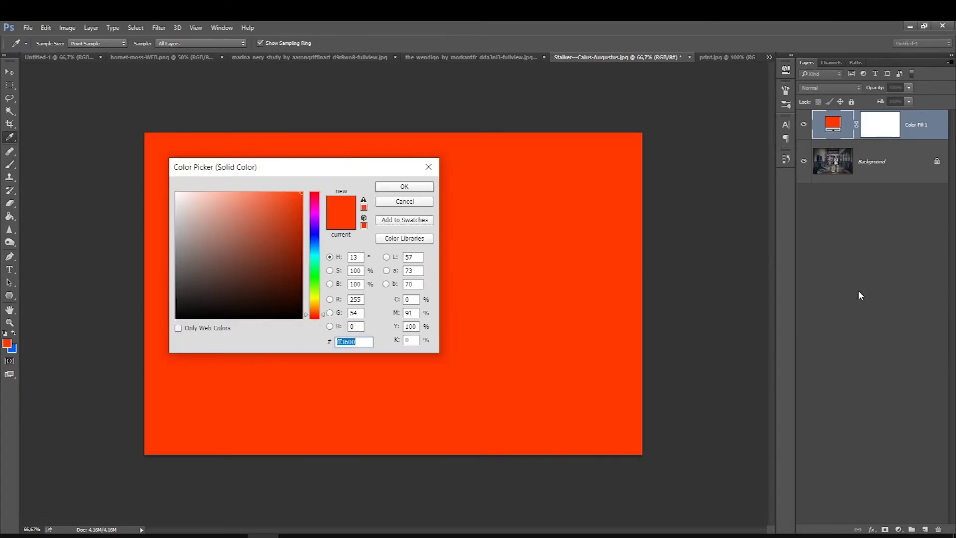
{"action": "left_click", "coordinate": [354, 284]}
{"action": "type", "text": "50"}
{"action": "double_click", "coordinate": [355, 270]}
{"action": "type", "text": "0"}
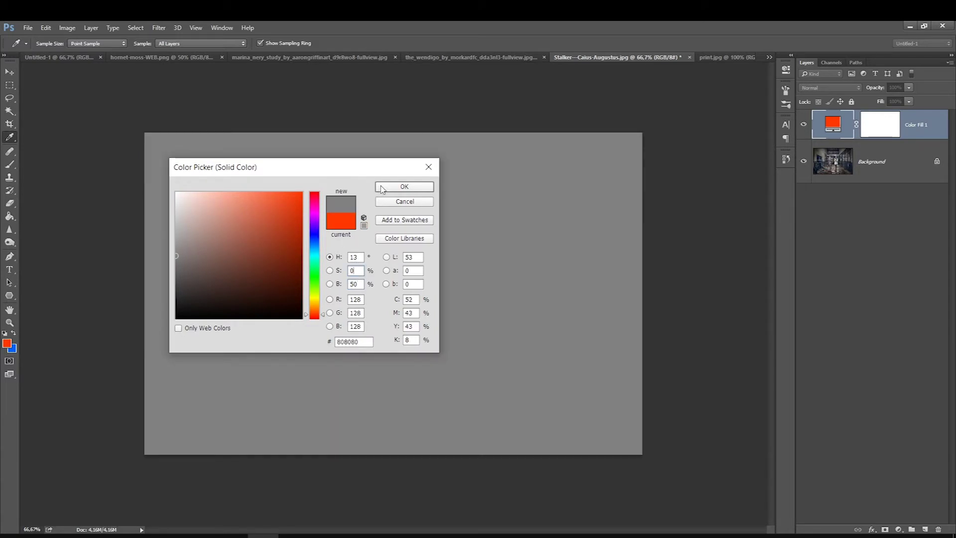
{"action": "left_click", "coordinate": [346, 341]}
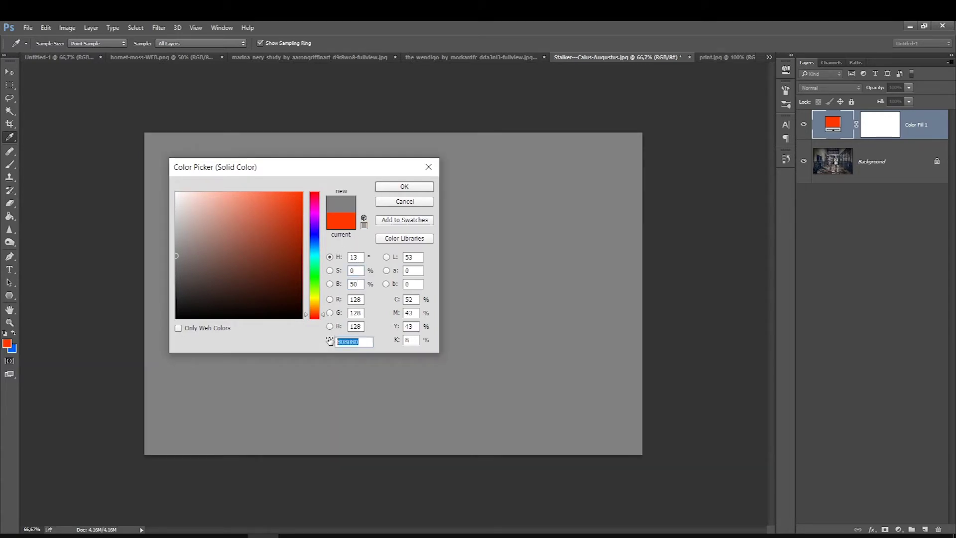
{"action": "key", "text": "Return"}
- Set the grey fill to Color blend mode, compare it toggled on and off, and add an empty layer above
{"action": "left_click", "coordinate": [829, 87]}
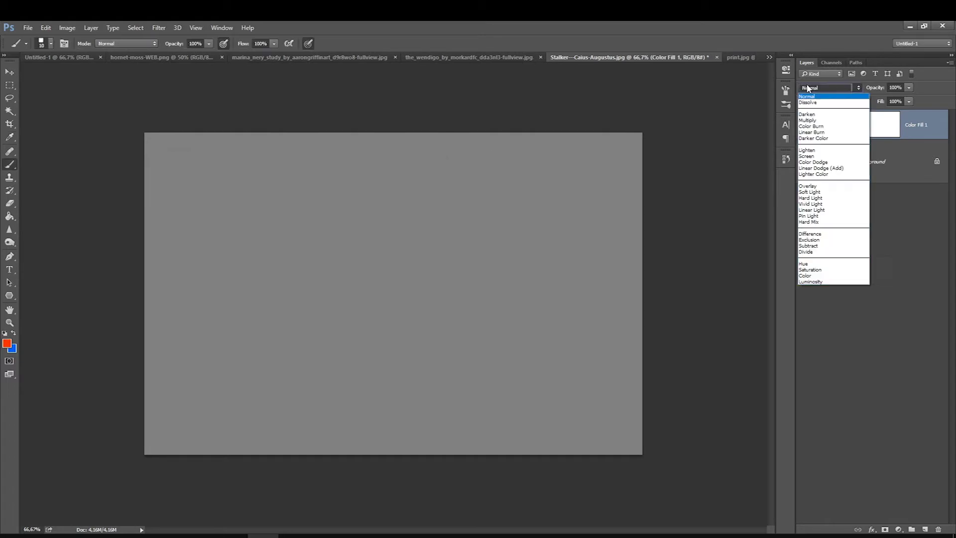
{"action": "left_click", "coordinate": [807, 274]}
{"action": "left_click", "coordinate": [804, 125]}
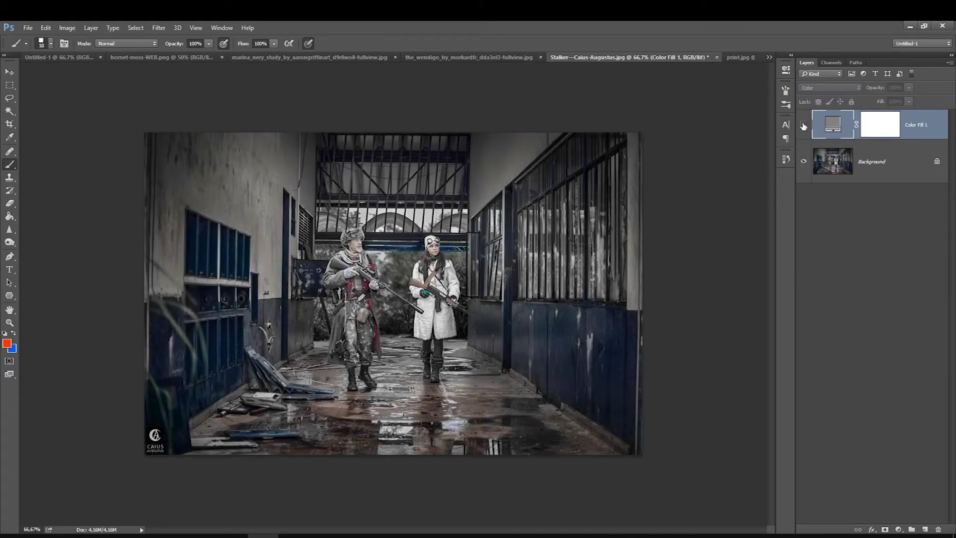
{"action": "left_click", "coordinate": [804, 125]}
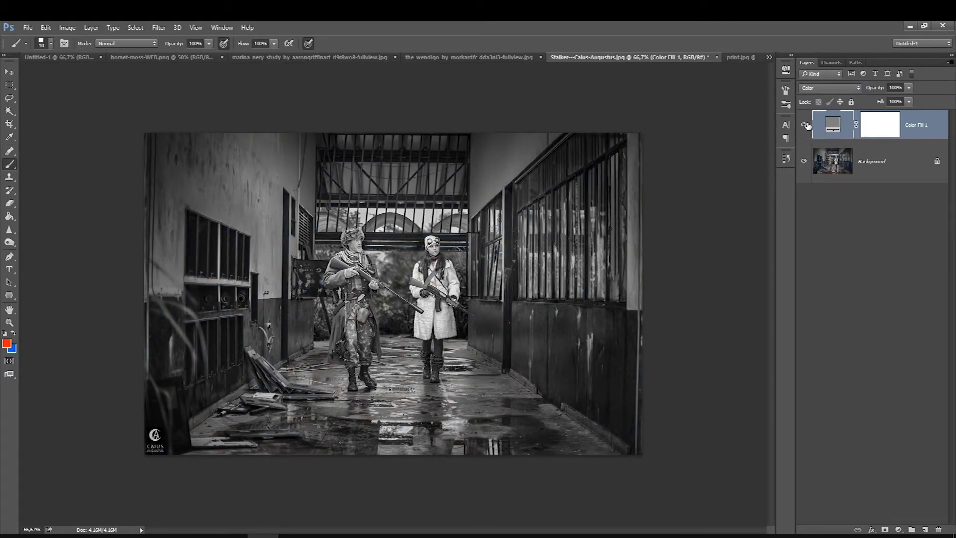
{"action": "key", "text": "ctrl+minus"}
{"action": "key", "text": "ctrl+minus"}
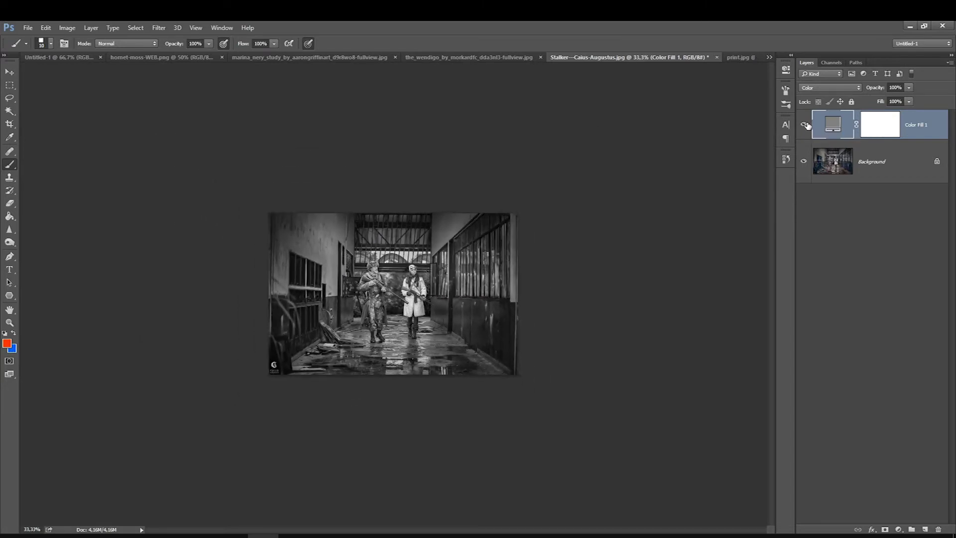
{"action": "key", "text": "ctrl+minus"}
{"action": "left_click", "coordinate": [799, 123]}
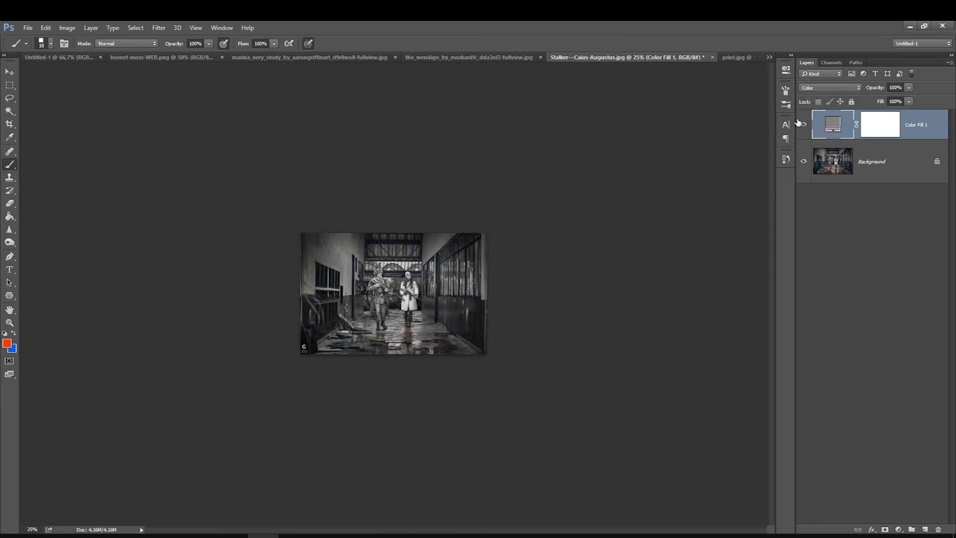
{"action": "key", "text": "ctrl+shift+alt+n"}
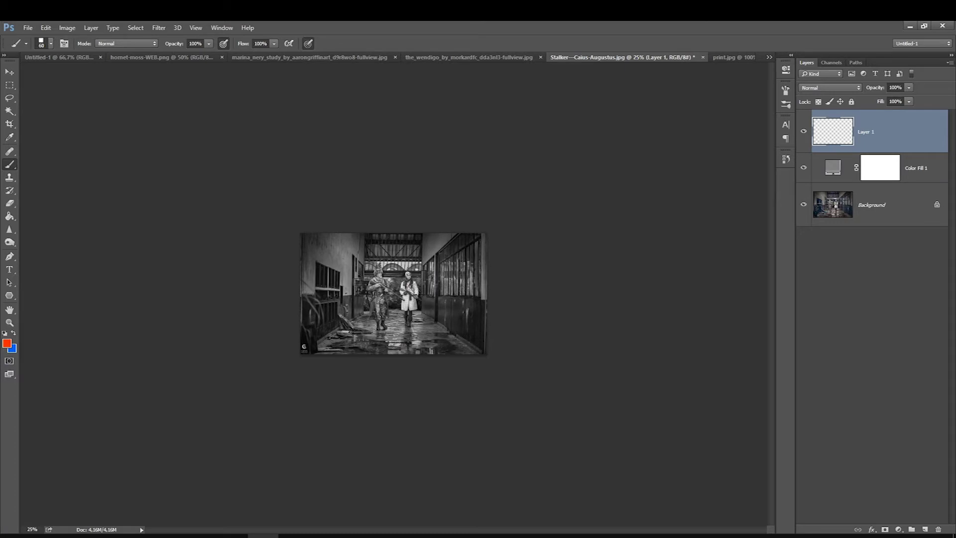
- With a smaller red brush, paint corridor perspective lines, circle the two figures, and mark the white coat
{"action": "key", "text": "bracketleft"}
{"action": "left_click_drag", "start_coordinate": [426, 317], "coordinate": [473, 354]}
{"action": "left_click_drag", "start_coordinate": [309, 354], "coordinate": [357, 320]}
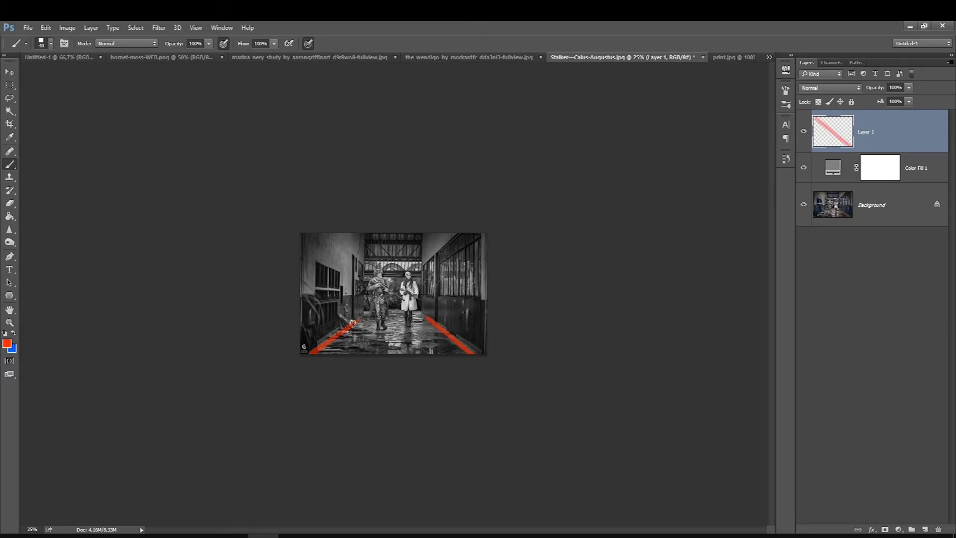
{"action": "left_click_drag", "start_coordinate": [447, 235], "coordinate": [426, 259]}
{"action": "left_click_drag", "start_coordinate": [368, 260], "coordinate": [335, 233]}
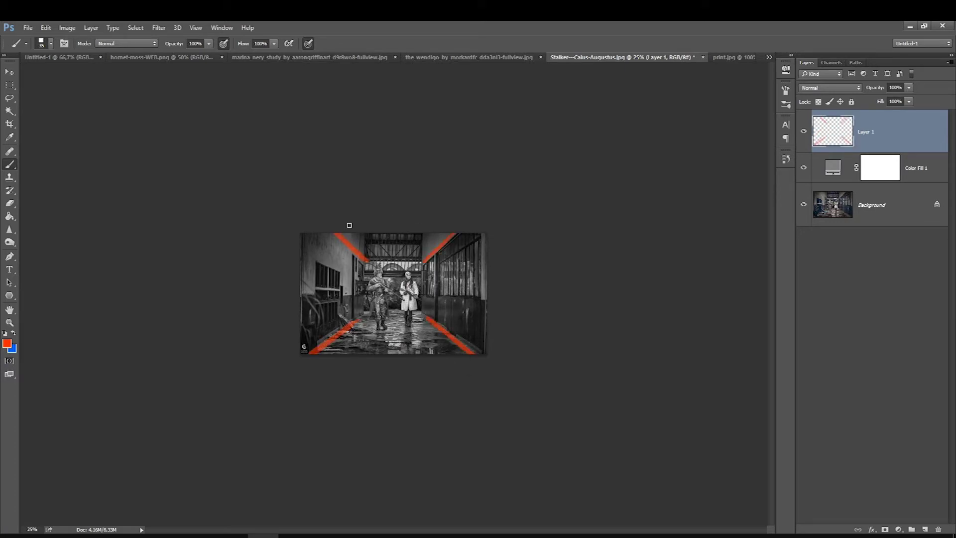
{"action": "left_click_drag", "start_coordinate": [374, 262], "coordinate": [371, 264]}
{"action": "left_click_drag", "start_coordinate": [412, 295], "coordinate": [403, 307]}
- Zoom in and add more red strokes: a thicker lower-left diagonal, bottom verticals, and top diagonals
{"action": "key", "text": "ctrl+plus"}
{"action": "key", "text": "ctrl+plus"}
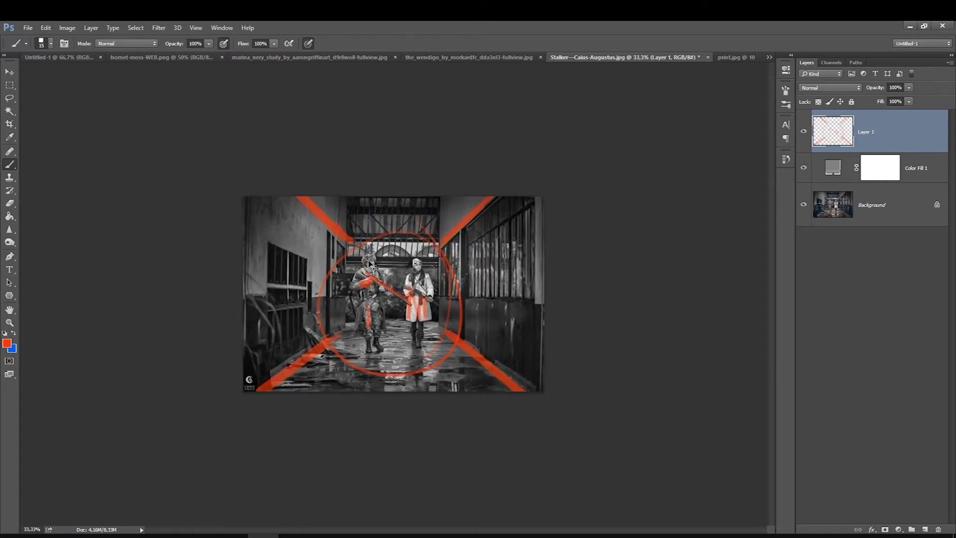
{"action": "left_click_drag", "start_coordinate": [298, 366], "coordinate": [266, 388]}
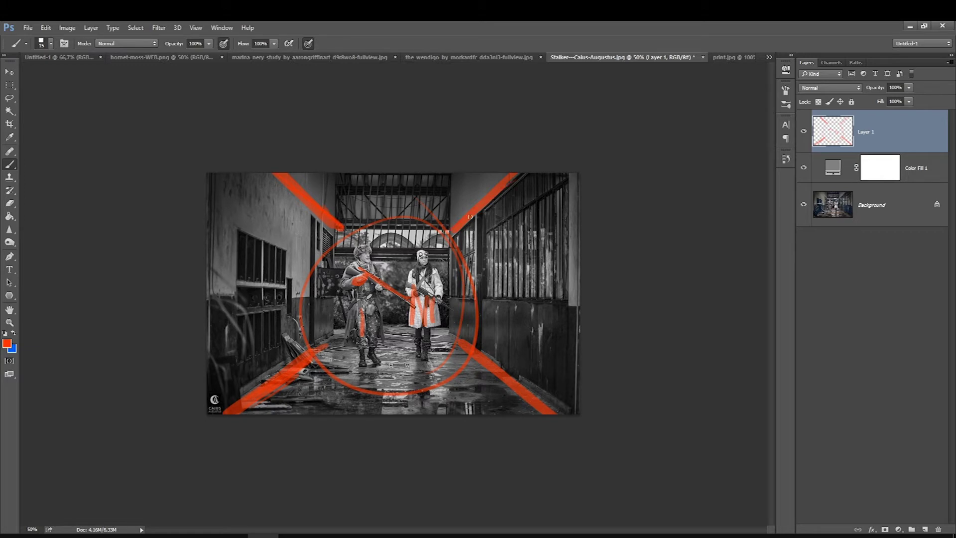
{"action": "left_click_drag", "start_coordinate": [439, 375], "coordinate": [449, 415]}
{"action": "left_click_drag", "start_coordinate": [376, 378], "coordinate": [372, 415]}
{"action": "left_click_drag", "start_coordinate": [309, 185], "coordinate": [326, 213]}
{"action": "left_click_drag", "start_coordinate": [461, 175], "coordinate": [447, 215]}
{"action": "left_click_drag", "start_coordinate": [343, 174], "coordinate": [346, 197]}
- Paint blue guide lines along the left and right walls, then hide Layer 1
{"action": "key", "text": "x"}
{"action": "key", "text": "bracketright"}
{"action": "key", "text": "bracketright"}
{"action": "key", "text": "bracketright"}
{"action": "left_click_drag", "start_coordinate": [208, 310], "coordinate": [320, 305]}
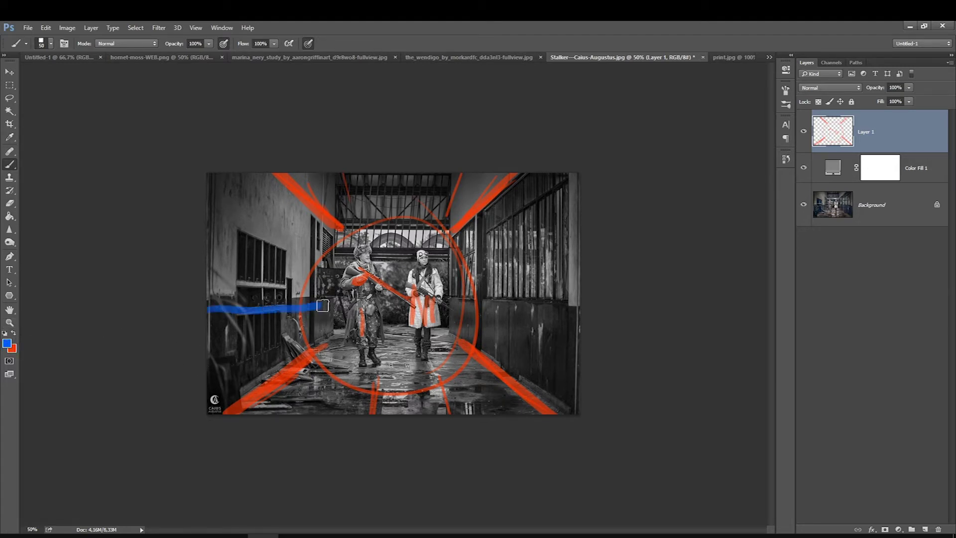
{"action": "left_click_drag", "start_coordinate": [447, 296], "coordinate": [579, 314]}
{"action": "key", "text": "bracketleft"}
{"action": "left_click_drag", "start_coordinate": [541, 173], "coordinate": [465, 219]}
{"action": "key", "text": "bracketleft"}
{"action": "left_click_drag", "start_coordinate": [547, 194], "coordinate": [543, 293]}
{"action": "left_click_drag", "start_coordinate": [515, 193], "coordinate": [511, 272]}
{"action": "left_click_drag", "start_coordinate": [328, 234], "coordinate": [248, 174]}
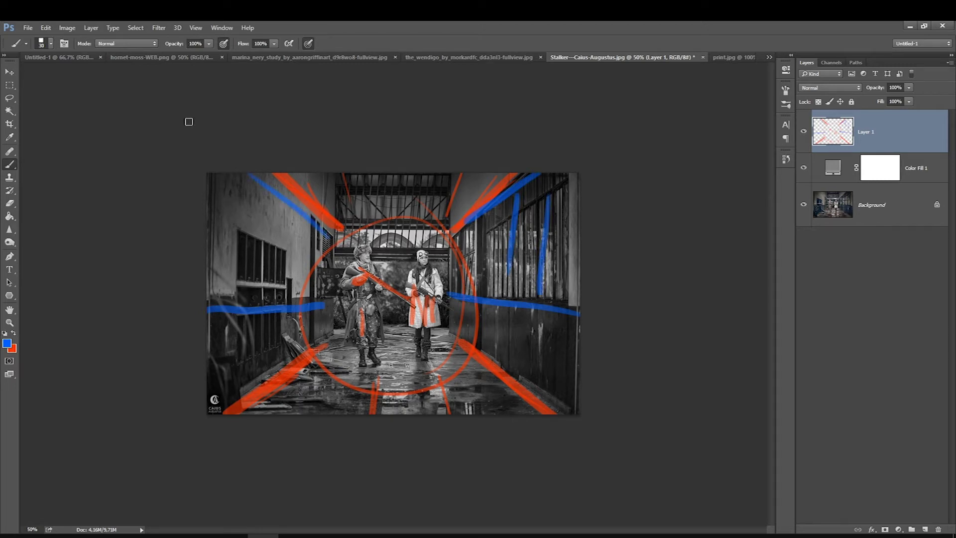
{"action": "left_click", "coordinate": [803, 132]}
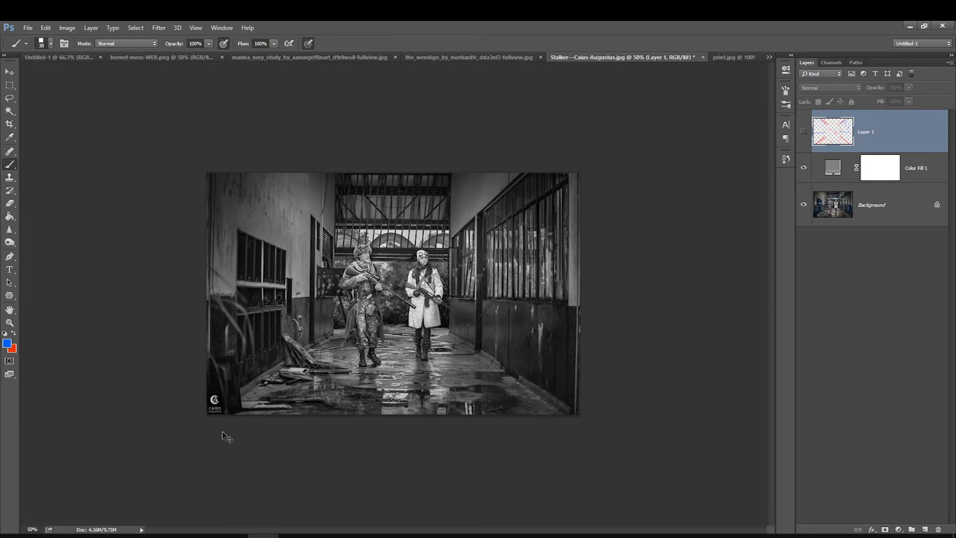
{"action": "key", "text": "ctrl+plus"}
{"action": "key", "text": "ctrl+plus"}
{"action": "key", "text": "ctrl+plus"}
{"action": "key", "text": "ctrl+minus"}
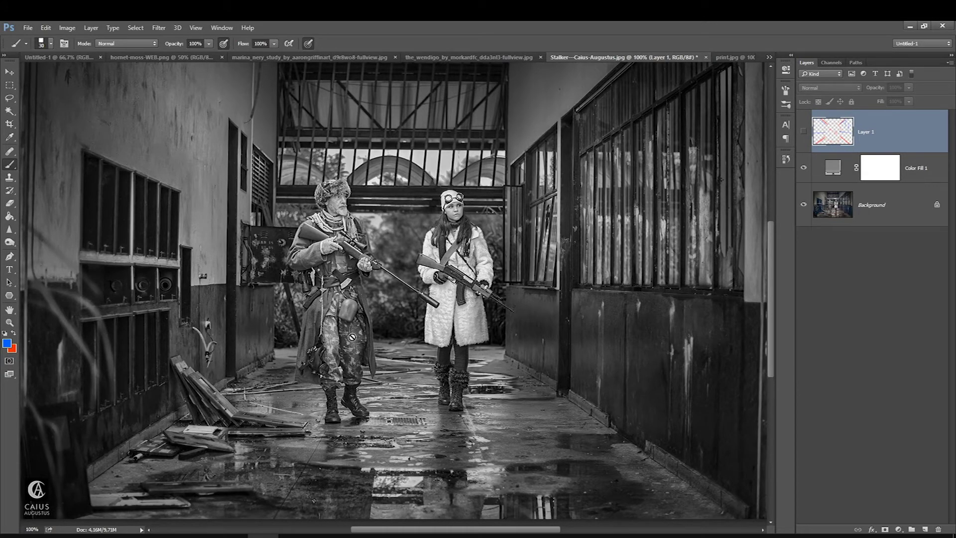
{"action": "left_click", "coordinate": [803, 168]}
{"action": "left_click", "coordinate": [2, 164]}
{"action": "key", "text": "x"}
{"action": "left_click", "coordinate": [865, 208]}
{"action": "left_click", "coordinate": [923, 529]}
{"action": "key", "text": "bracketleft"}
{"action": "key", "text": "bracketleft"}
{"action": "key", "text": "bracketleft"}
{"action": "key", "text": "bracketleft"}
{"action": "key", "text": "bracketleft"}
{"action": "key", "text": "bracketleft"}
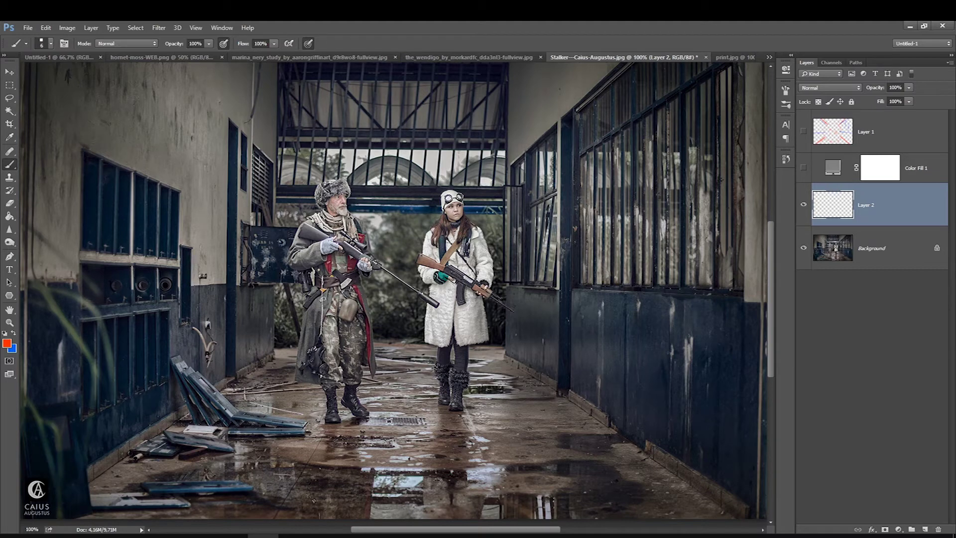
{"action": "left_click_drag", "start_coordinate": [315, 305], "coordinate": [318, 301]}
{"action": "key", "text": "bracketright"}
{"action": "key", "text": "bracketright"}
{"action": "key", "text": "bracketright"}
{"action": "left_click_drag", "start_coordinate": [330, 254], "coordinate": [330, 275]}
{"action": "key", "text": "ctrl+alt+z"}
{"action": "key", "text": "ctrl+alt+z"}
{"action": "key", "text": "ctrl+alt+z"}
{"action": "key", "text": "ctrl+alt+z"}
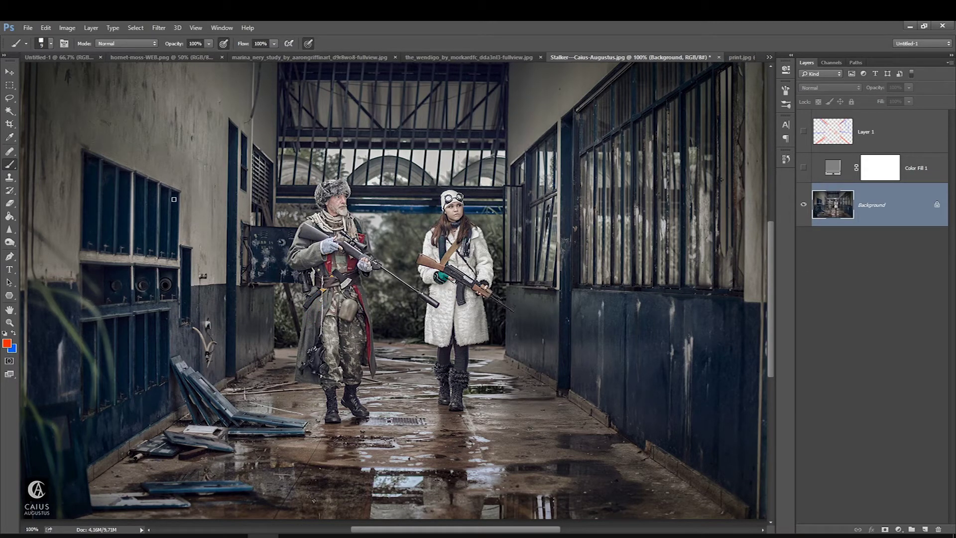
{"action": "left_click", "coordinate": [803, 168]}
{"action": "left_click", "coordinate": [803, 169]}
{"action": "left_click", "coordinate": [898, 529]}
- Add a Curves layer and drag a point on the corridor image to brighten it
{"action": "left_click", "coordinate": [864, 357]}
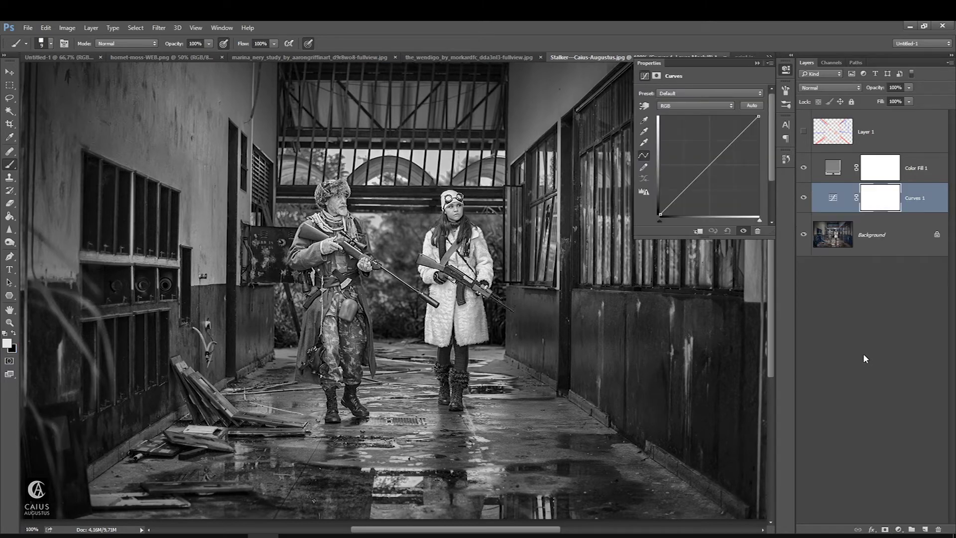
{"action": "left_click", "coordinate": [642, 103]}
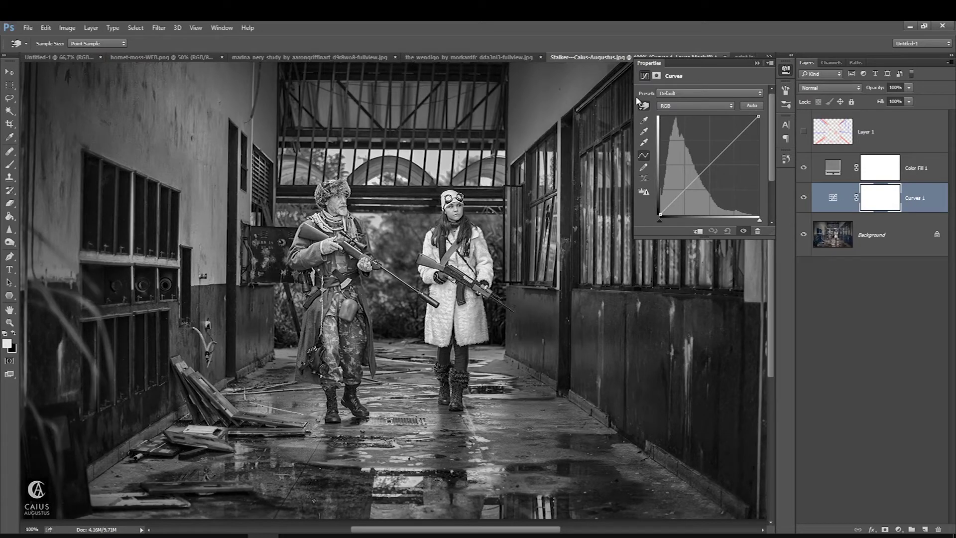
{"action": "left_click", "coordinate": [644, 105]}
{"action": "mouse_move", "coordinate": [330, 264]}
{"action": "left_mouse_down"}
{"action": "mouse_move", "coordinate": [328, 275]}
{"action": "mouse_move", "coordinate": [356, 260]}
{"action": "mouse_move", "coordinate": [359, 284]}
{"action": "mouse_move", "coordinate": [328, 277]}
{"action": "mouse_move", "coordinate": [328, 268]}
{"action": "left_mouse_up"}
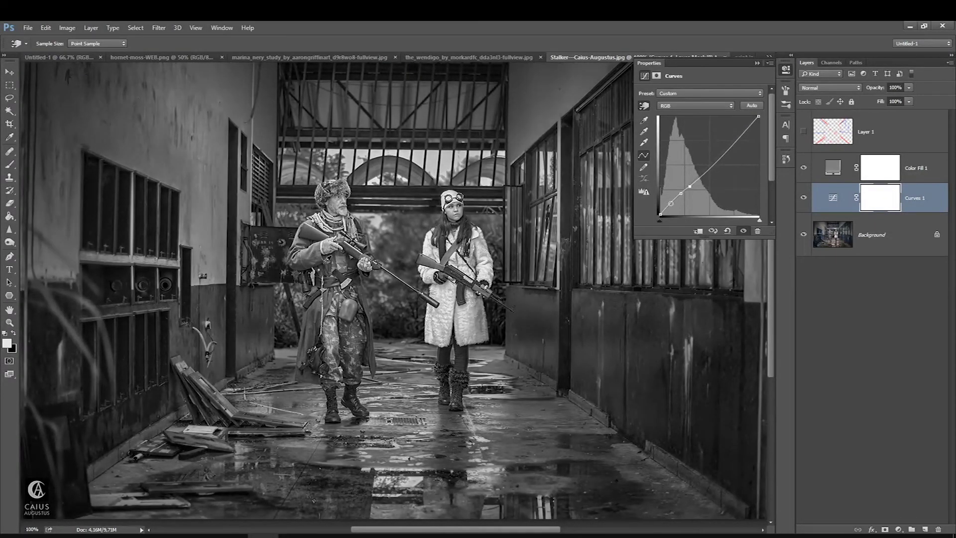
{"action": "left_click", "coordinate": [10, 241]}
- Switch to the Dodge tool on the Background layer with a smaller brush
{"action": "left_click", "coordinate": [898, 529]}
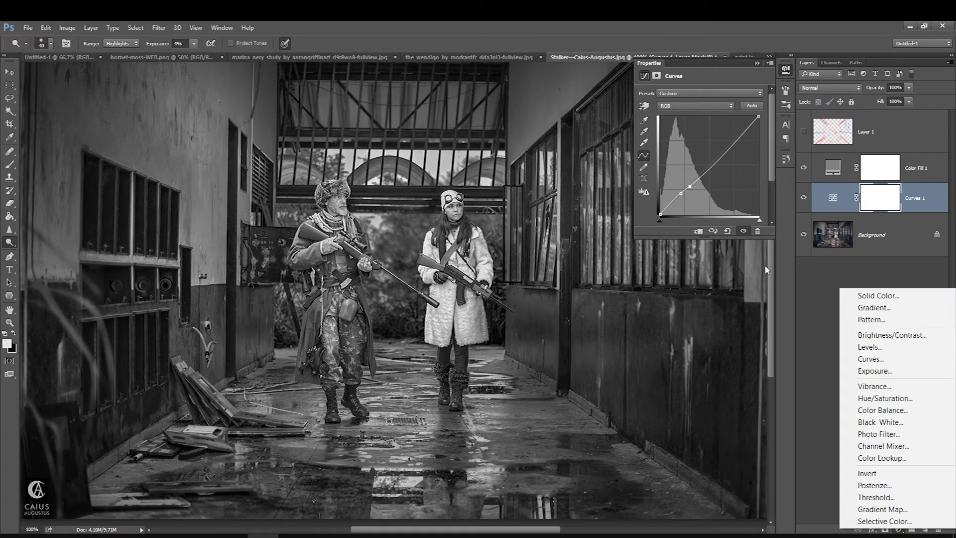
{"action": "left_click", "coordinate": [10, 98]}
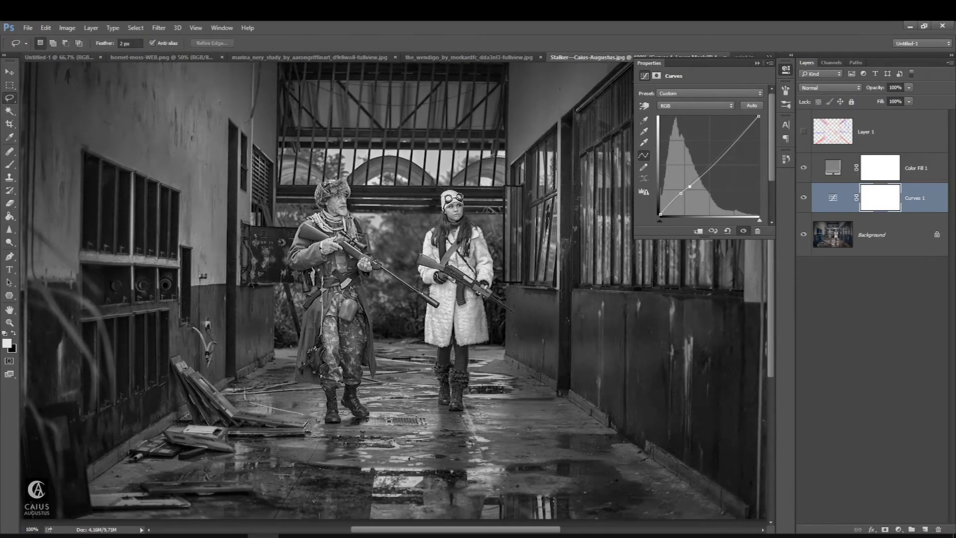
{"action": "left_click", "coordinate": [10, 243]}
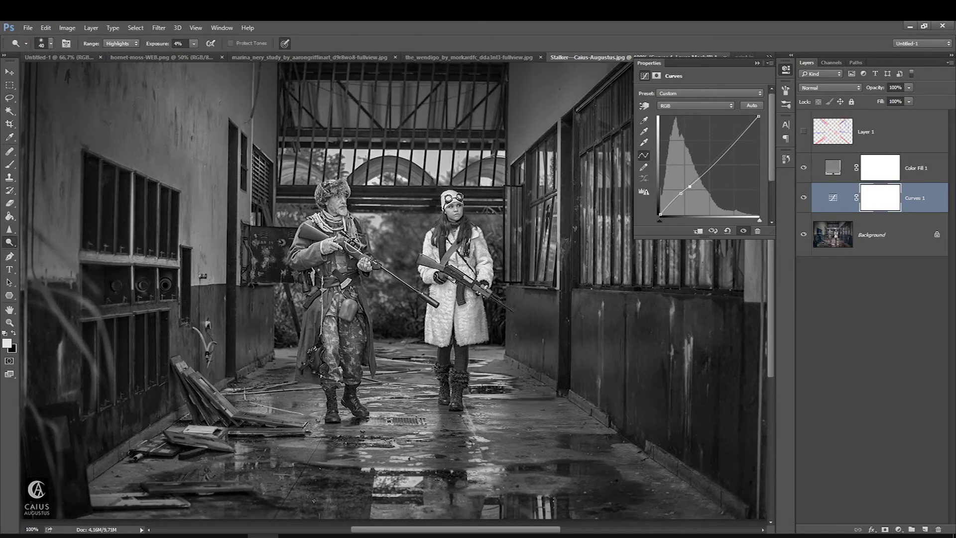
{"action": "left_click", "coordinate": [876, 237]}
{"action": "key", "text": "bracketleft"}
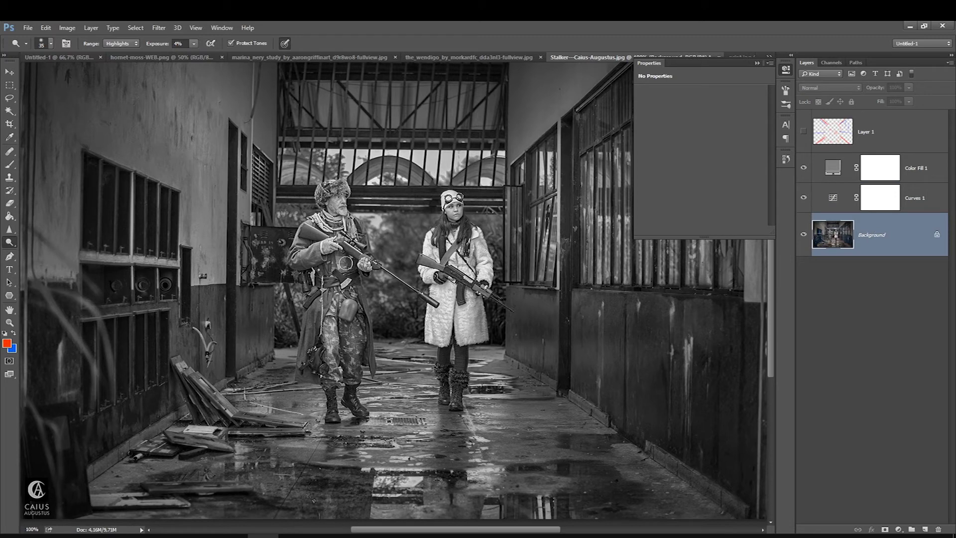
- Duplicate the Background layer and set the dodge range to Midtones with a smaller brush
{"action": "key", "text": "ctrl+j"}
{"action": "key", "text": "bracketleft"}
{"action": "key", "text": "bracketleft"}
{"action": "key", "text": "bracketleft"}
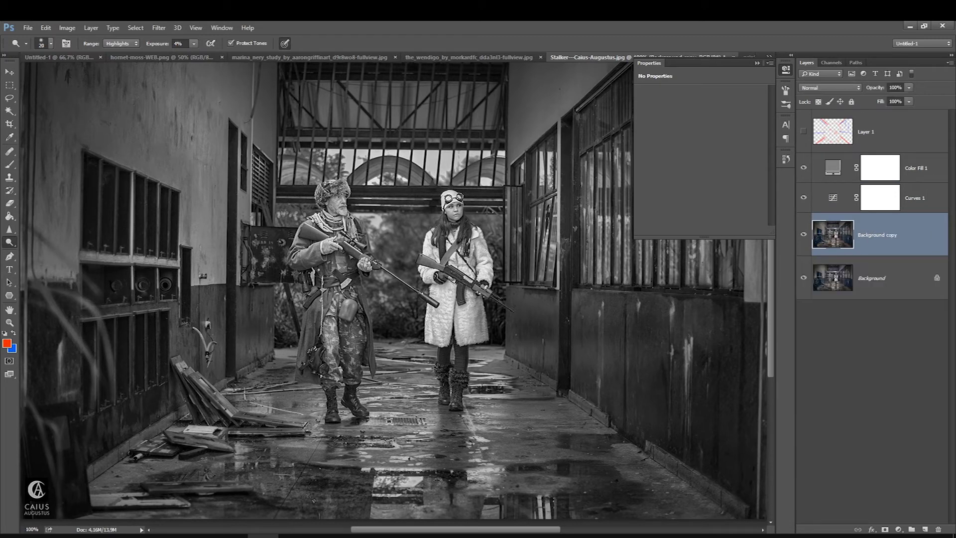
{"action": "key", "text": "bracketright"}
{"action": "left_click", "coordinate": [121, 43]}
{"action": "left_click", "coordinate": [194, 43]}
{"action": "key", "text": "bracketleft"}
- Add a Selective Color layer, hide Curves 1 and Color Fill 1, and toggle it to compare
{"action": "left_click", "coordinate": [898, 529]}
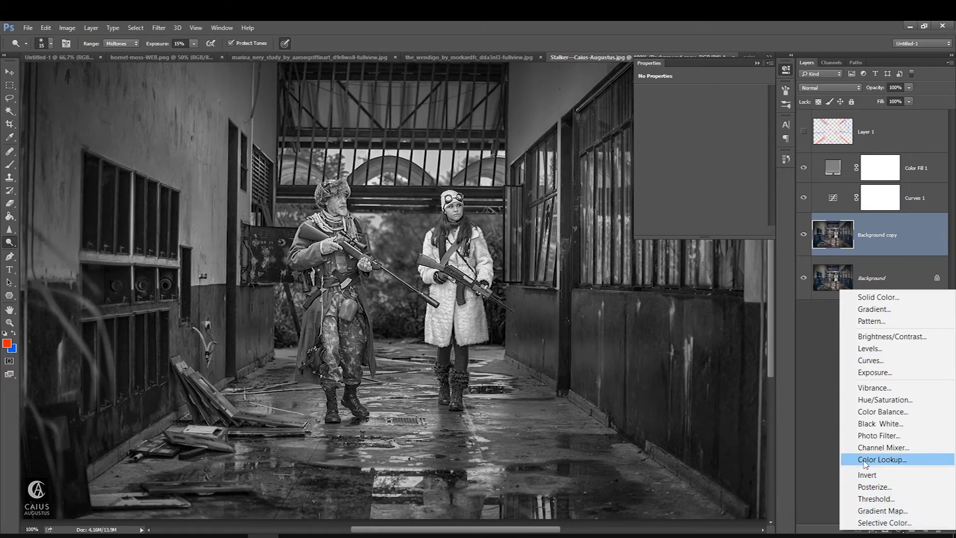
{"action": "left_click", "coordinate": [864, 520]}
{"action": "left_click", "coordinate": [803, 197]}
{"action": "left_click", "coordinate": [803, 168]}
{"action": "left_click", "coordinate": [803, 227]}
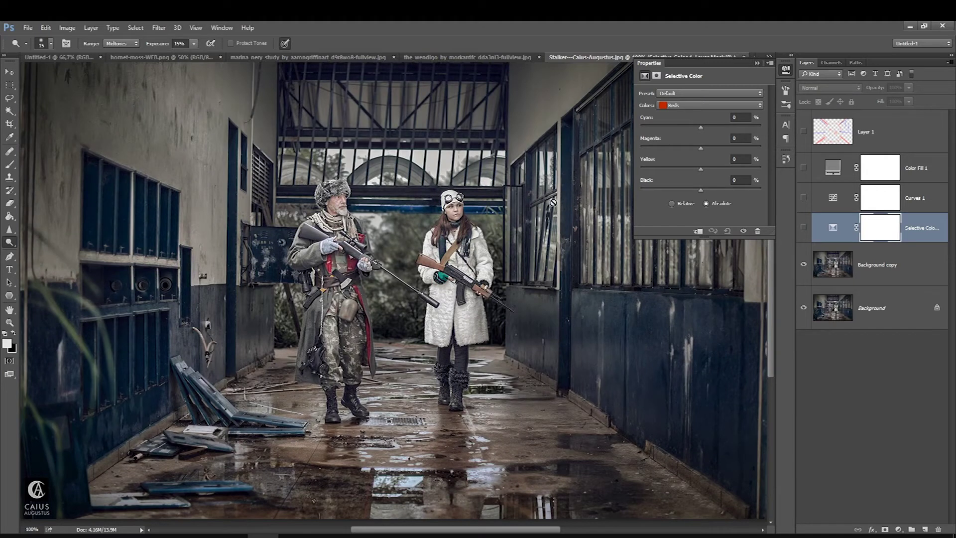
{"action": "left_click", "coordinate": [803, 227]}
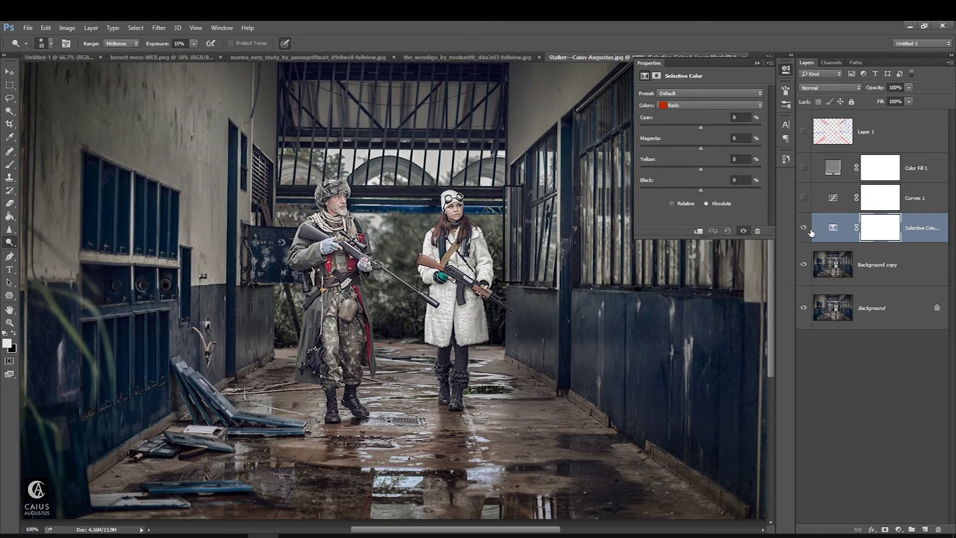
- Set Selective Color Reds to Black −12 and Yellow +29, then select its mask for painting
{"action": "mouse_move", "coordinate": [700, 189]}
{"action": "left_mouse_down"}
{"action": "mouse_move", "coordinate": [710, 190]}
{"action": "mouse_move", "coordinate": [663, 190]}
{"action": "mouse_move", "coordinate": [731, 191]}
{"action": "mouse_move", "coordinate": [673, 191]}
{"action": "left_mouse_up"}
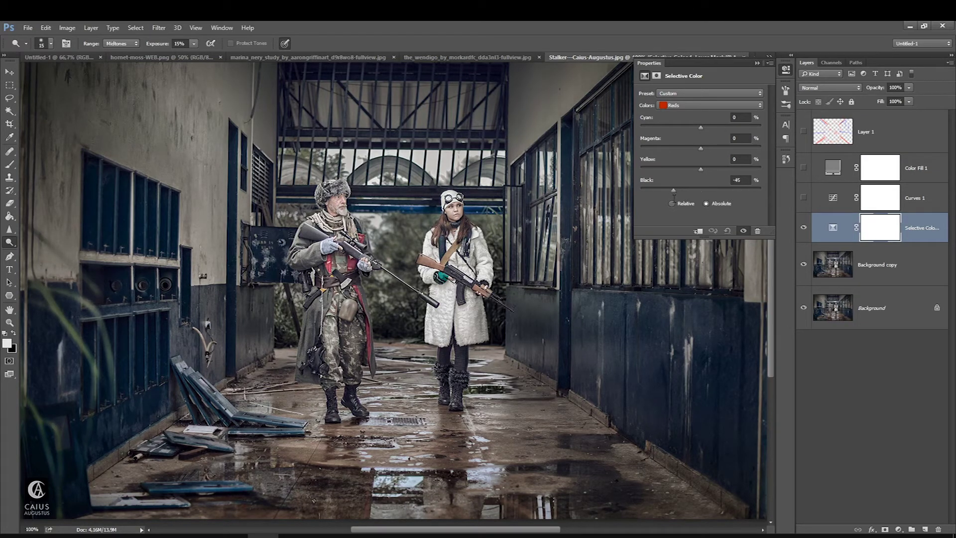
{"action": "left_click_drag", "start_coordinate": [704, 197], "coordinate": [691, 203]}
{"action": "left_click_drag", "start_coordinate": [701, 170], "coordinate": [707, 172]}
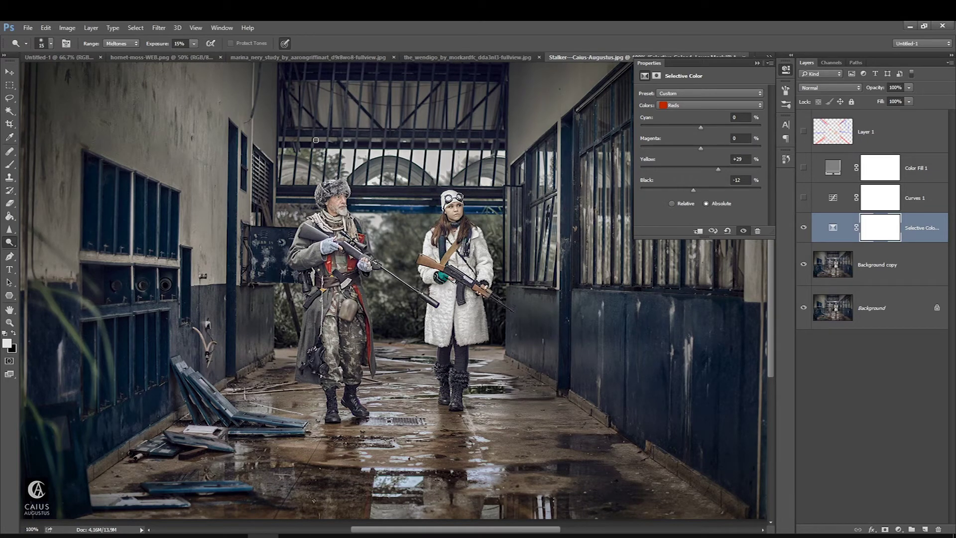
{"action": "left_click", "coordinate": [868, 229]}
{"action": "key", "text": "b"}
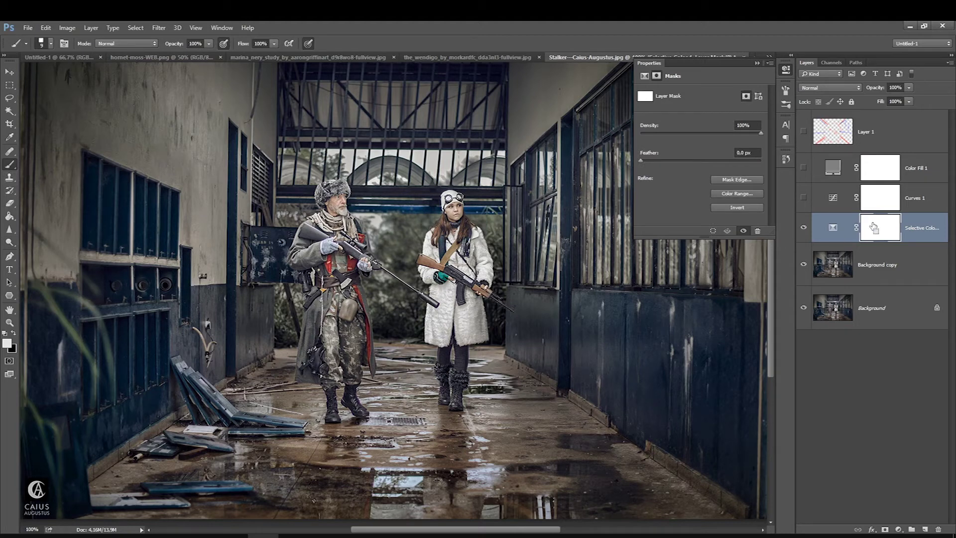
- Invert the Selective Color mask and paint the effect back onto the man's coat
{"action": "key", "text": "ctrl+i"}
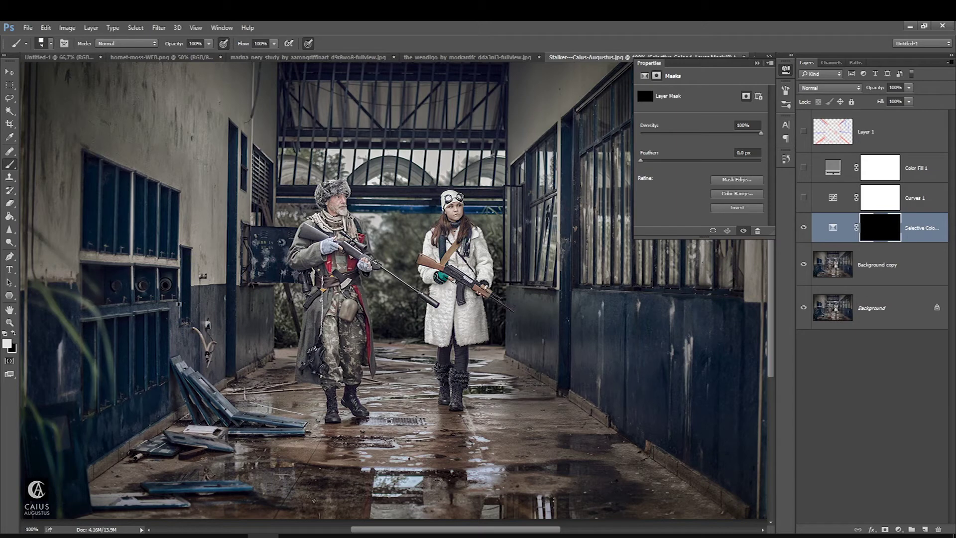
{"action": "mouse_move", "coordinate": [329, 261]}
{"action": "left_mouse_down"}
{"action": "mouse_move", "coordinate": [352, 263]}
{"action": "mouse_move", "coordinate": [369, 357]}
{"action": "left_mouse_up"}
{"action": "left_click", "coordinate": [804, 167]}
- Toggle the Selective Color layer on and off repeatedly to compare, then fit the image on screen
{"action": "left_click", "coordinate": [805, 227]}
{"action": "left_click", "coordinate": [805, 227]}
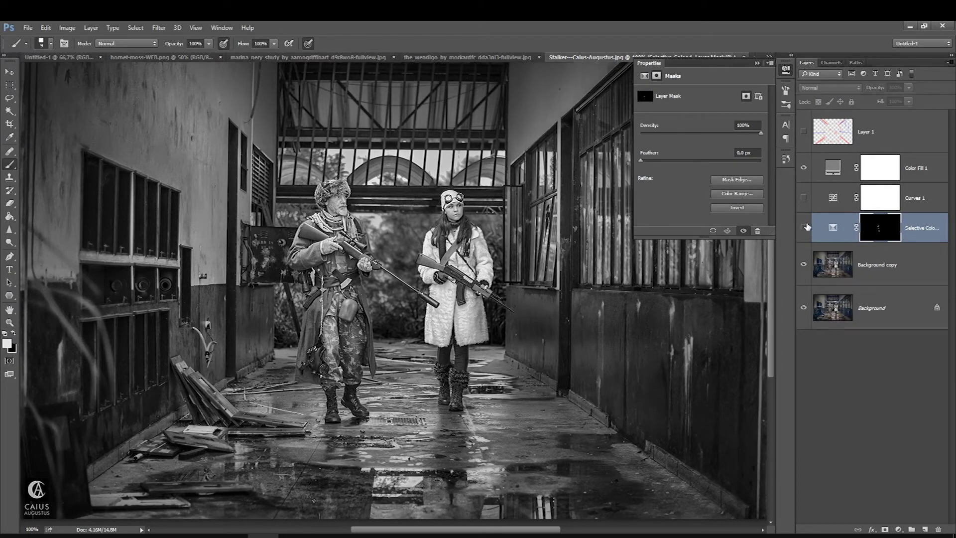
{"action": "left_click", "coordinate": [805, 227]}
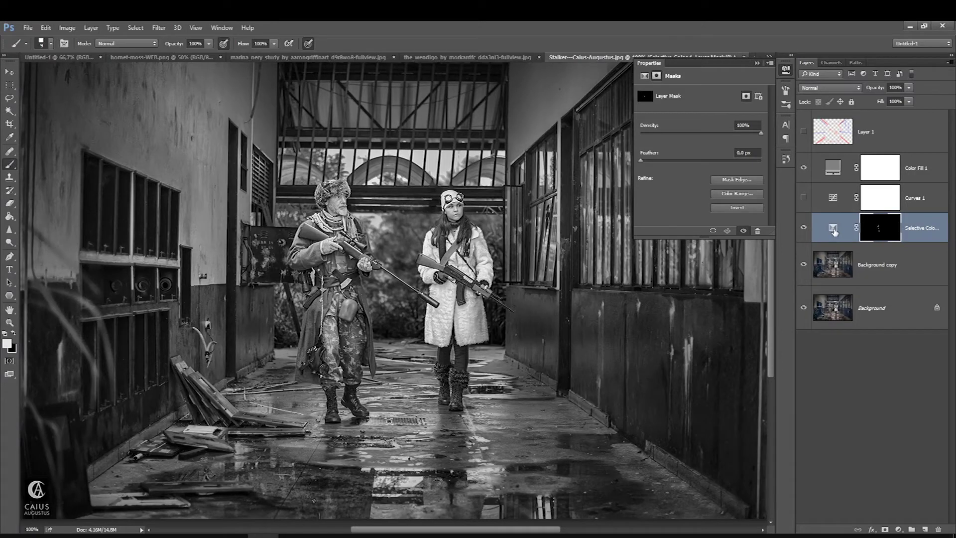
{"action": "left_click", "coordinate": [832, 229]}
{"action": "left_click", "coordinate": [804, 227]}
{"action": "left_click", "coordinate": [804, 227]}
{"action": "left_click", "coordinate": [804, 227]}
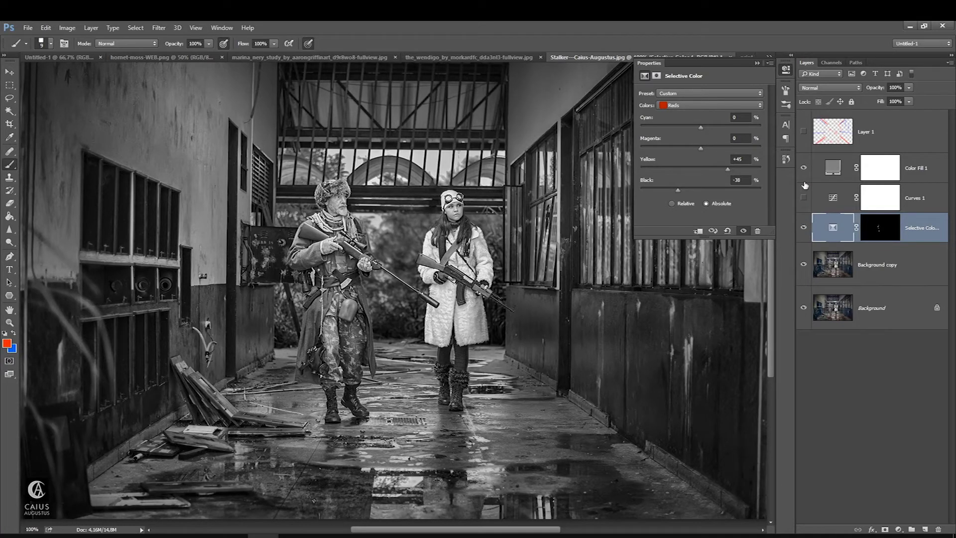
{"action": "left_click", "coordinate": [804, 227]}
{"action": "left_click", "coordinate": [804, 227]}
{"action": "key", "text": "ctrl+0"}
- Set the Selective Color Reds to Cyan −27, Magenta +52 and Black −69
{"action": "left_click", "coordinate": [804, 228]}
{"action": "left_click", "coordinate": [804, 228]}
{"action": "left_click", "coordinate": [804, 228]}
{"action": "left_click", "coordinate": [803, 227]}
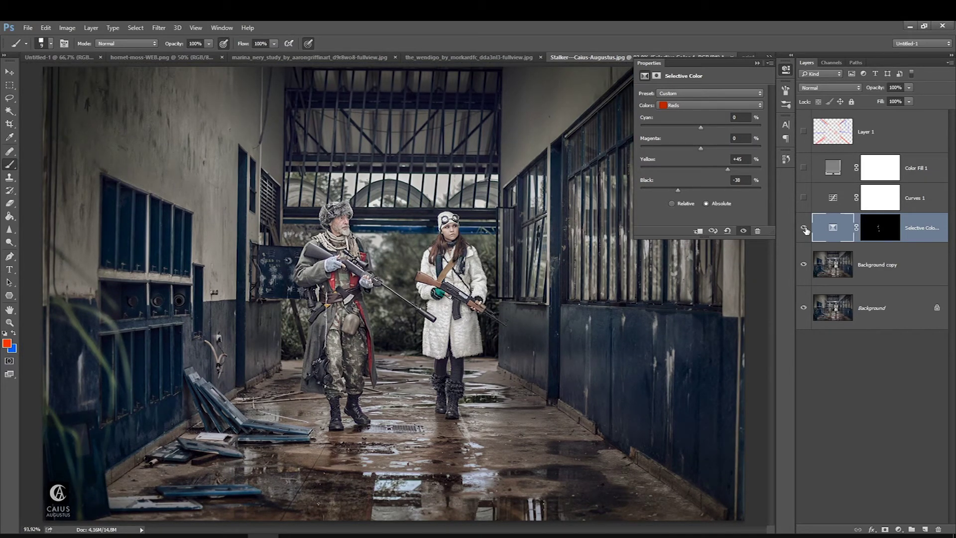
{"action": "left_click_drag", "start_coordinate": [700, 127], "coordinate": [691, 127]}
{"action": "left_click_drag", "start_coordinate": [699, 147], "coordinate": [742, 148]}
{"action": "left_click_drag", "start_coordinate": [678, 190], "coordinate": [659, 190]}
- Compare the result in greyscale with Color Fill 1 on, then go to the wendigo artwork
{"action": "left_click", "coordinate": [803, 167]}
{"action": "left_click", "coordinate": [803, 169]}
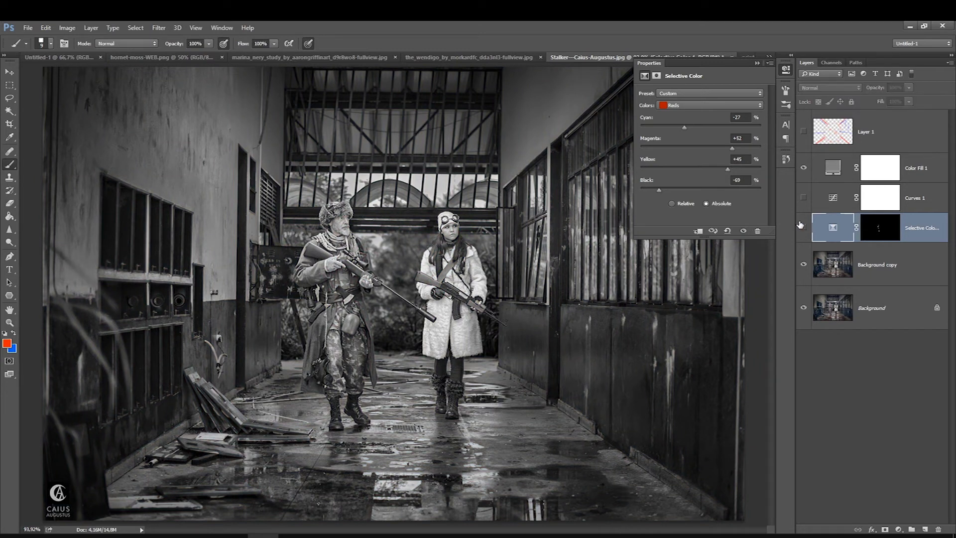
{"action": "left_click", "coordinate": [801, 227]}
{"action": "left_click", "coordinate": [801, 226]}
{"action": "left_click", "coordinate": [801, 226]}
{"action": "left_click", "coordinate": [801, 226]}
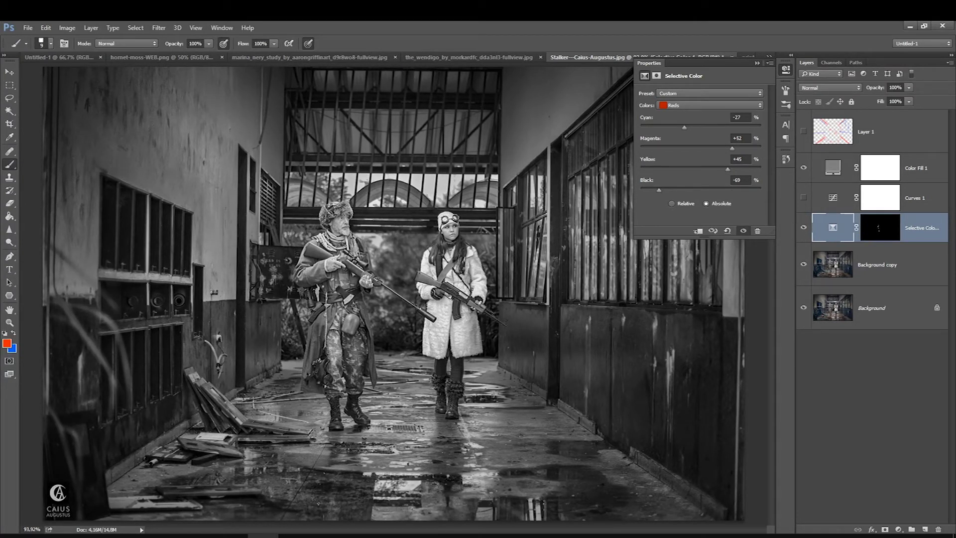
{"action": "left_click", "coordinate": [755, 63]}
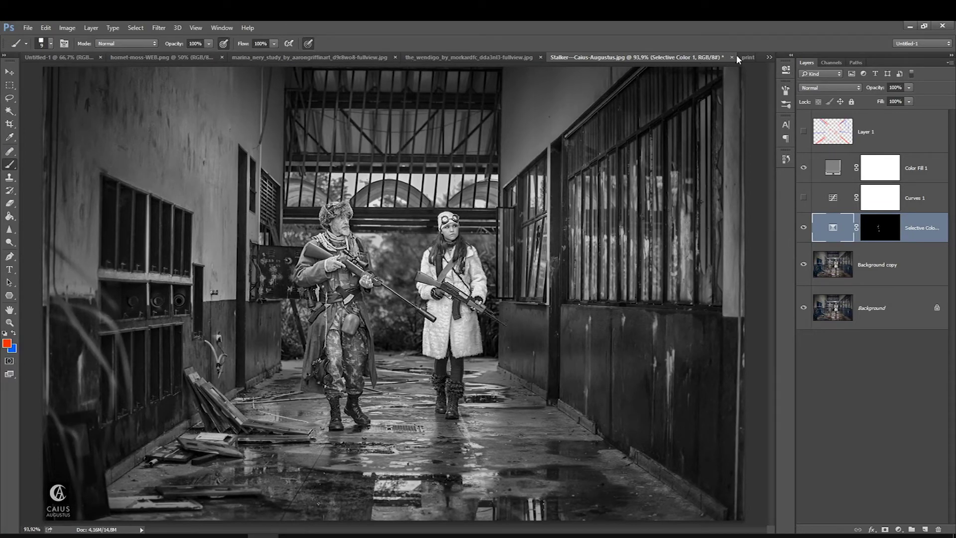
{"action": "left_click", "coordinate": [434, 58]}
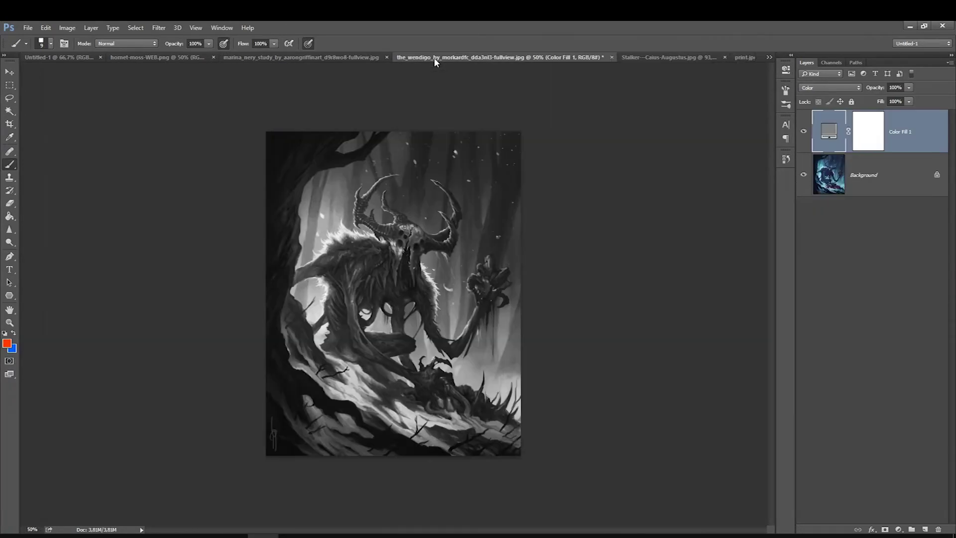
- Switch to the hornet-moss-WEB.png document
{"action": "left_click", "coordinate": [131, 58]}
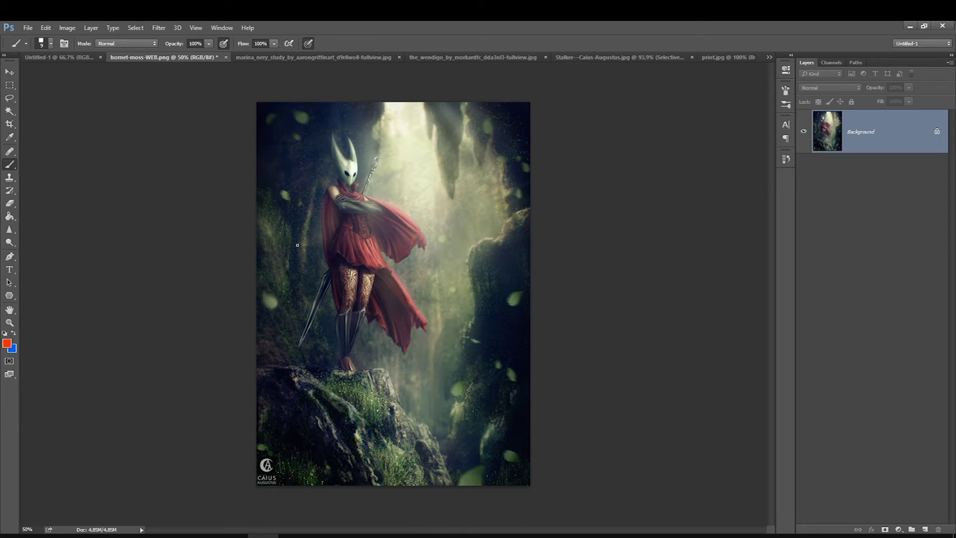
- Add a mid-gray Solid Color fill layer in Color mode over the hornet-moss painting
{"action": "left_click", "coordinate": [898, 529]}
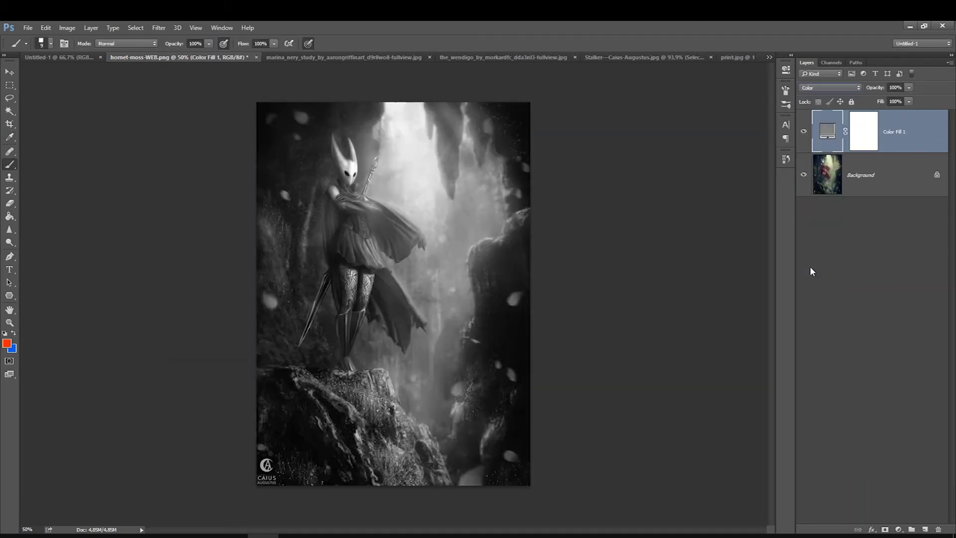
{"action": "left_click", "coordinate": [877, 174]}
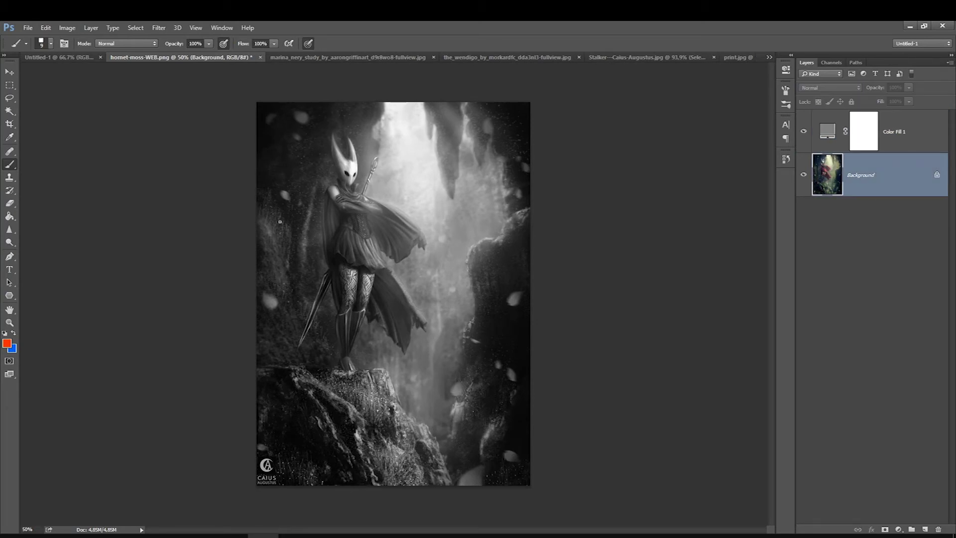
{"action": "left_click", "coordinate": [898, 529]}
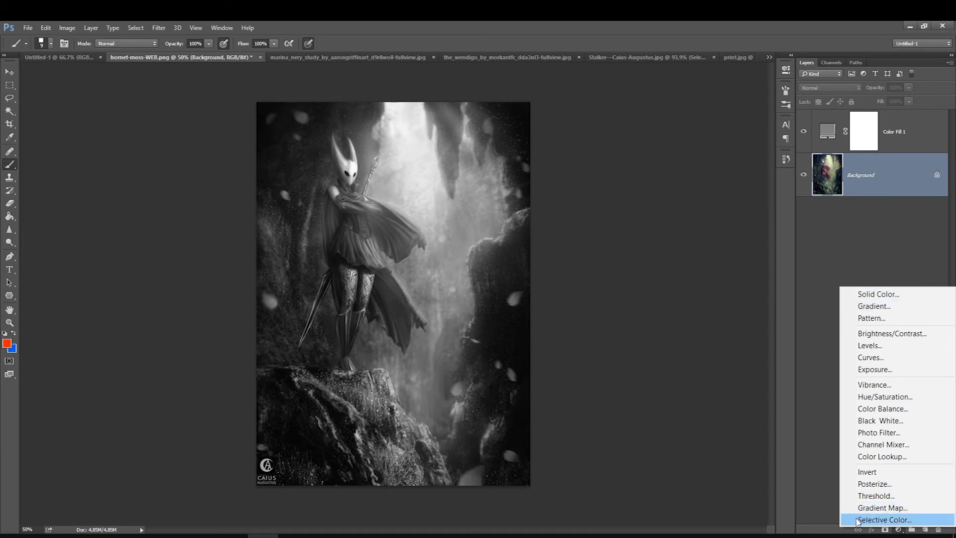
- Add Selective Color and Curves adjustment layers and enable the targeted adjustment tool
{"action": "left_click", "coordinate": [884, 519]}
{"action": "left_click", "coordinate": [898, 530]}
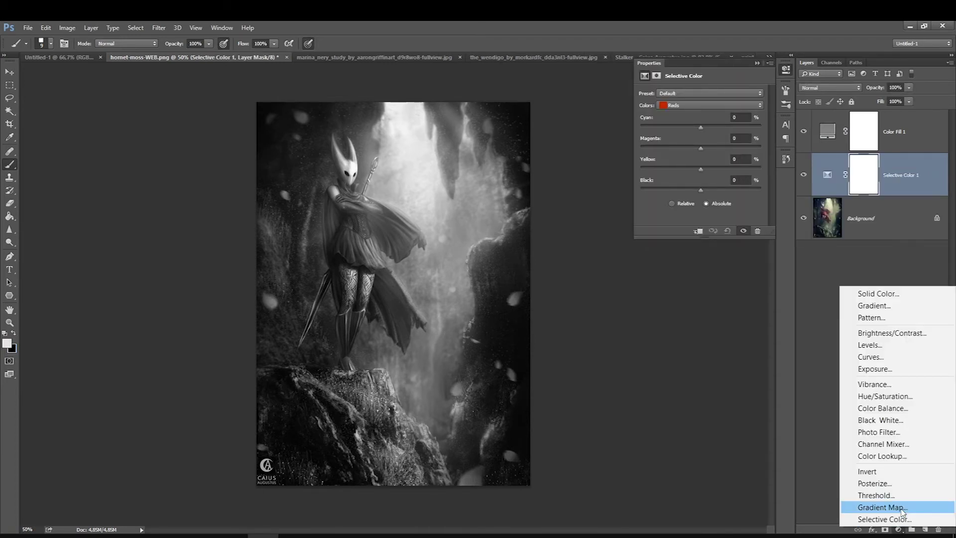
{"action": "left_click", "coordinate": [858, 356]}
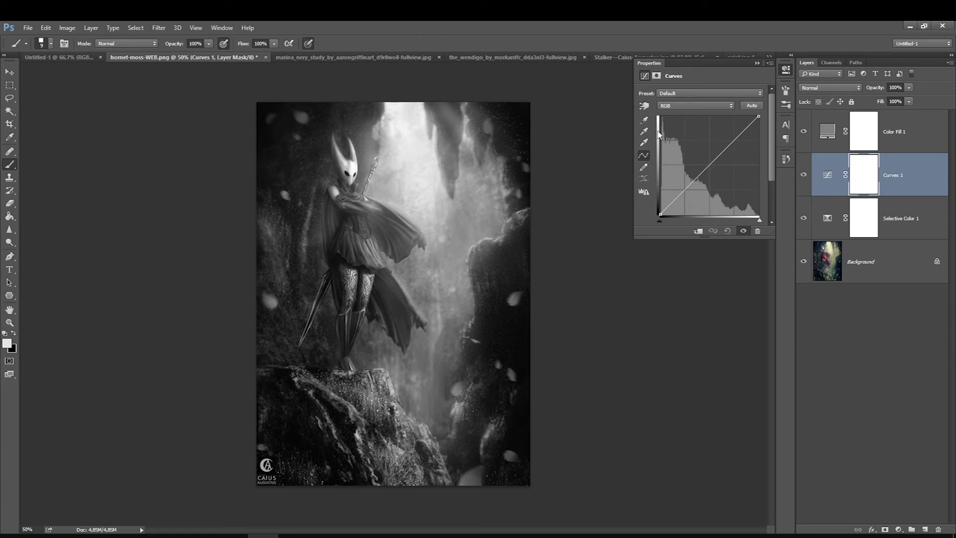
{"action": "left_click", "coordinate": [643, 106]}
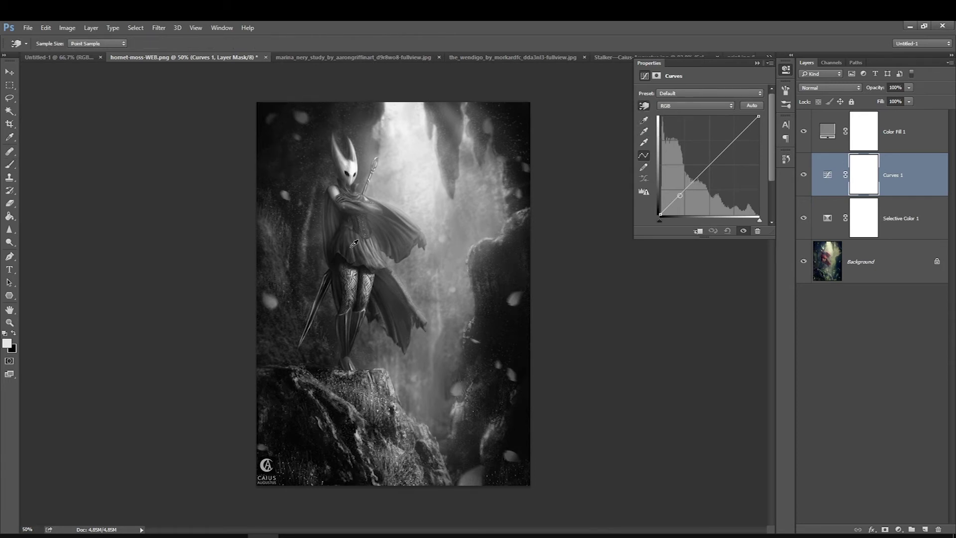
- Drag curve points on the painting to lift midtones and deepen shadows, then hide Curves to compare
{"action": "left_click_drag", "start_coordinate": [354, 244], "coordinate": [351, 239]}
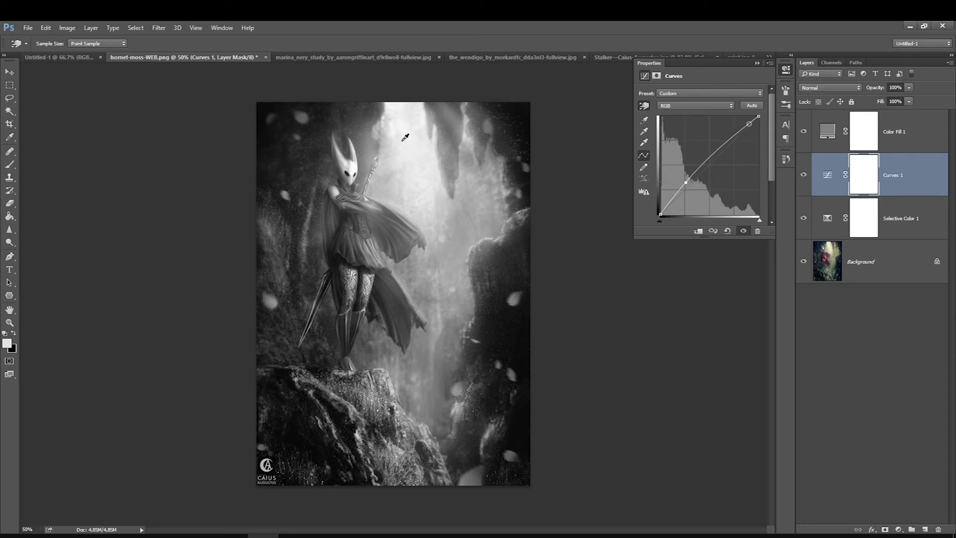
{"action": "left_click_drag", "start_coordinate": [371, 145], "coordinate": [368, 154]}
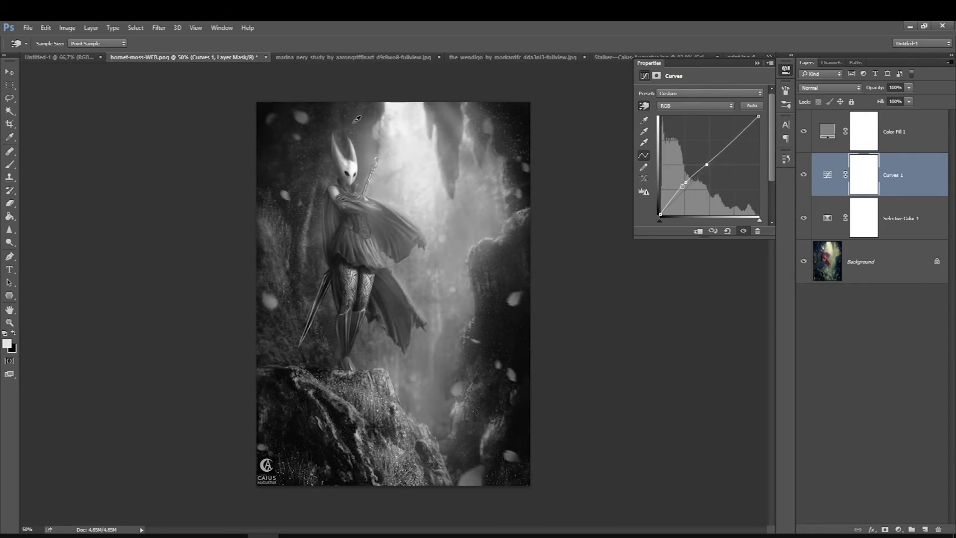
{"action": "left_click_drag", "start_coordinate": [285, 145], "coordinate": [285, 148]}
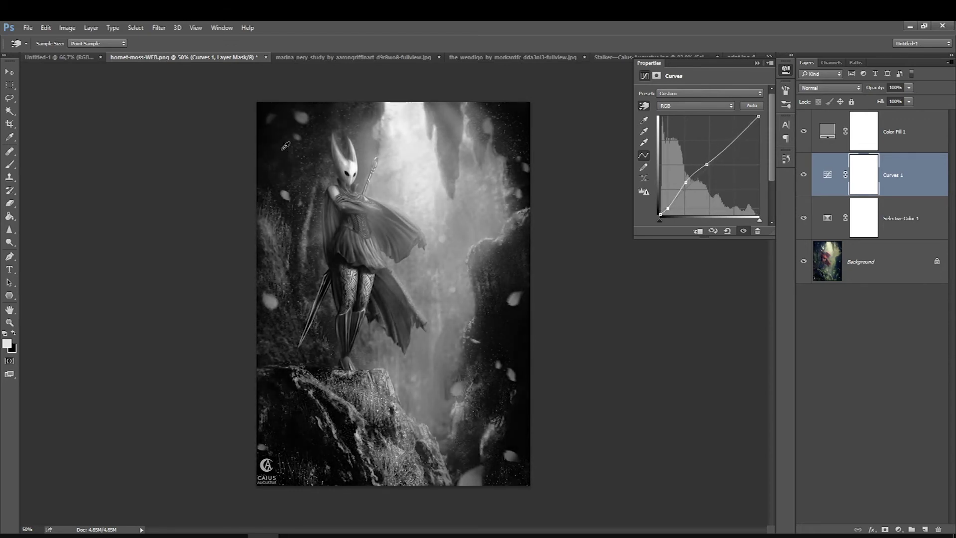
{"action": "left_click_drag", "start_coordinate": [488, 310], "coordinate": [493, 319]}
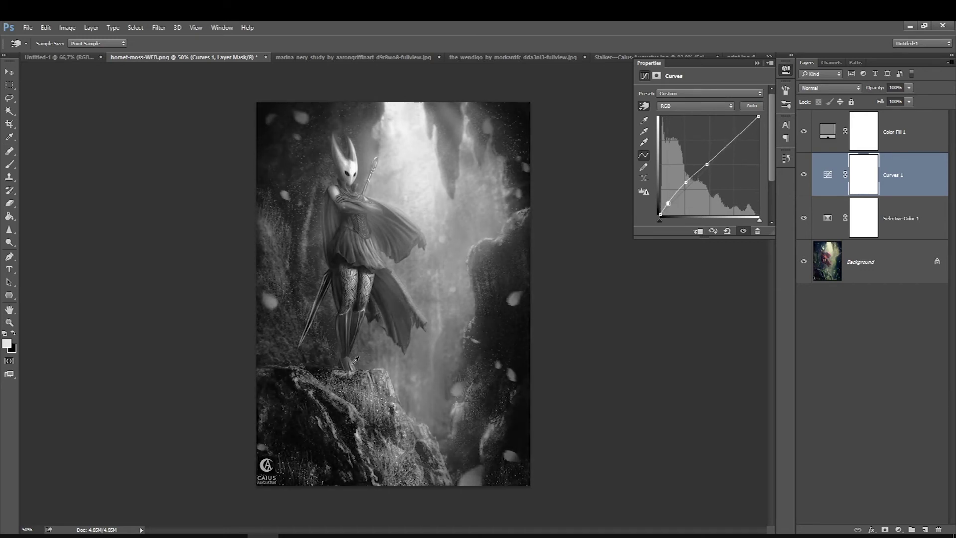
{"action": "left_click_drag", "start_coordinate": [343, 222], "coordinate": [344, 228]}
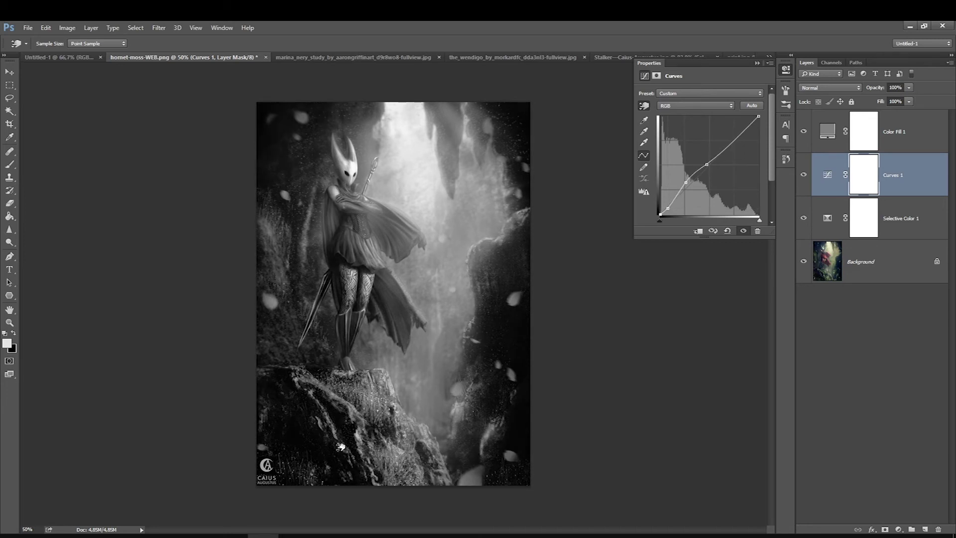
{"action": "left_click_drag", "start_coordinate": [341, 424], "coordinate": [339, 398]}
{"action": "left_click", "coordinate": [803, 174]}
- Select Selective Color 1, hide the gray fill, and target the Greens range
{"action": "left_click", "coordinate": [804, 174]}
{"action": "left_click", "coordinate": [875, 215]}
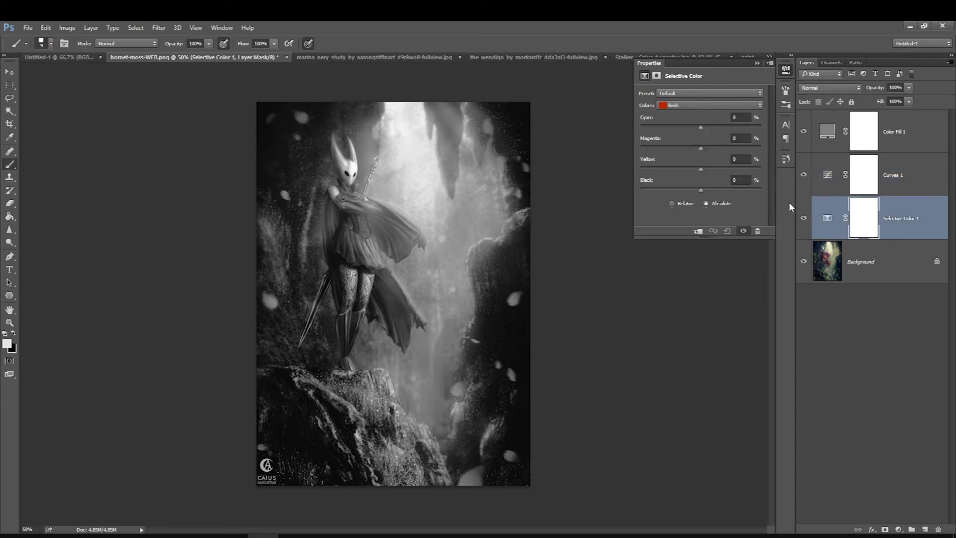
{"action": "left_click", "coordinate": [804, 131]}
{"action": "left_click", "coordinate": [694, 105]}
{"action": "left_click", "coordinate": [690, 124]}
- Adjust Greens to Cyan +27 and Black +100 with lowered Magenta, checking in greyscale
{"action": "left_click_drag", "start_coordinate": [700, 127], "coordinate": [660, 128]}
{"action": "mouse_move", "coordinate": [718, 127]}
{"action": "left_mouse_down"}
{"action": "mouse_move", "coordinate": [656, 157]}
{"action": "mouse_move", "coordinate": [695, 170]}
{"action": "left_mouse_up"}
{"action": "left_click", "coordinate": [803, 131]}
{"action": "left_click_drag", "start_coordinate": [707, 192], "coordinate": [639, 194]}
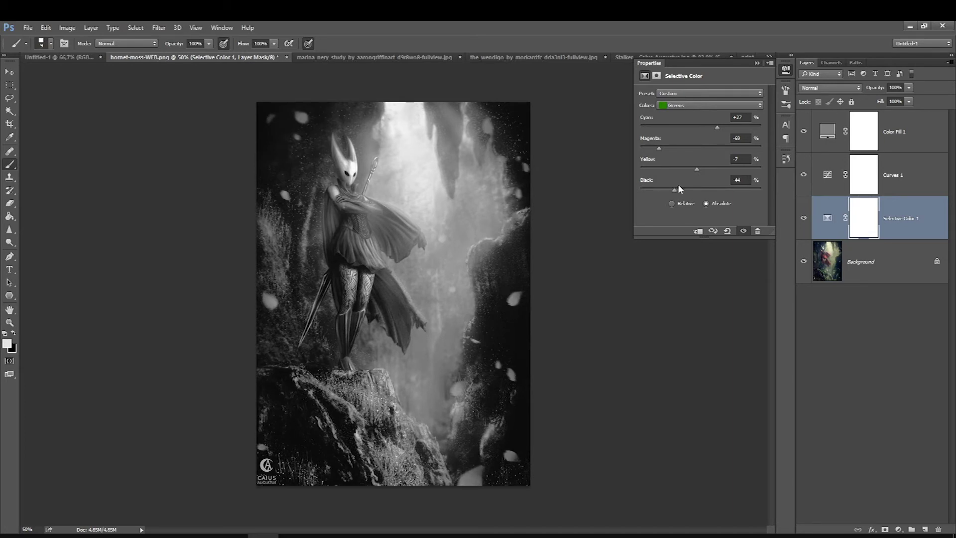
{"action": "left_click_drag", "start_coordinate": [664, 188], "coordinate": [761, 190]}
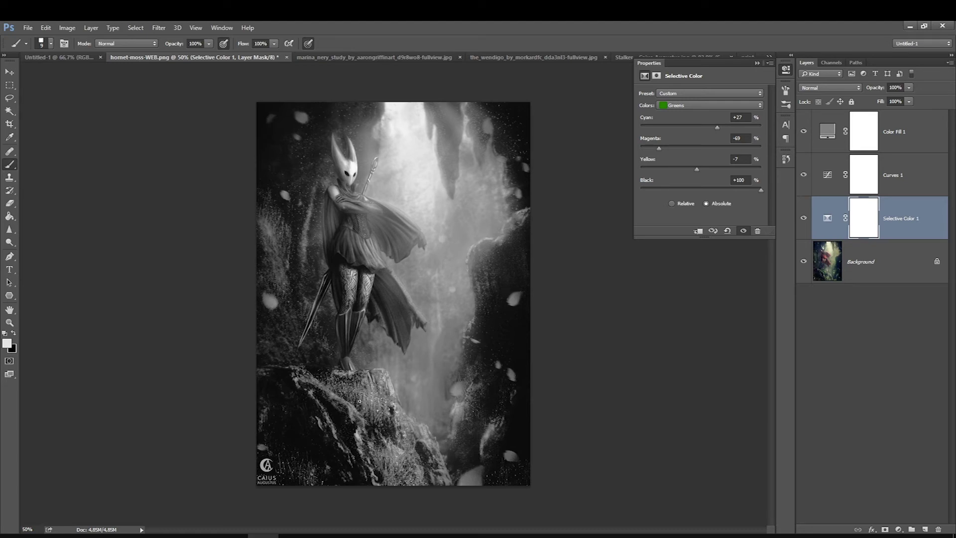
{"action": "left_click_drag", "start_coordinate": [660, 147], "coordinate": [628, 151]}
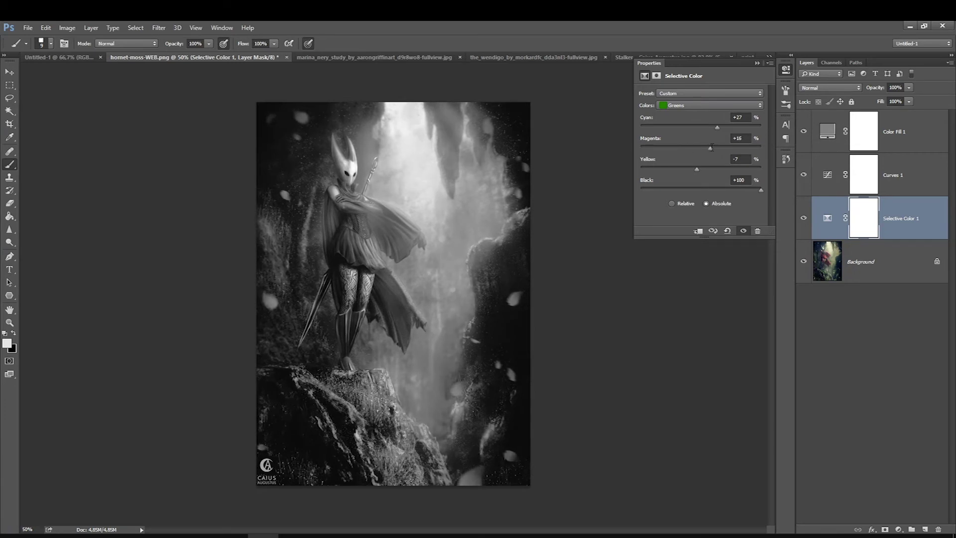
- Set Yellows to Cyan +7, Magenta −75, Yellow +41, Black −31 and view in colour
{"action": "left_click", "coordinate": [707, 105]}
{"action": "left_click", "coordinate": [680, 123]}
{"action": "mouse_move", "coordinate": [700, 128]}
{"action": "left_mouse_down"}
{"action": "mouse_move", "coordinate": [656, 127]}
{"action": "mouse_move", "coordinate": [714, 129]}
{"action": "mouse_move", "coordinate": [660, 148]}
{"action": "left_mouse_up"}
{"action": "left_click_drag", "start_coordinate": [661, 148], "coordinate": [674, 149]}
{"action": "mouse_move", "coordinate": [729, 167]}
{"action": "left_mouse_down"}
{"action": "mouse_move", "coordinate": [643, 191]}
{"action": "mouse_move", "coordinate": [678, 193]}
{"action": "left_mouse_up"}
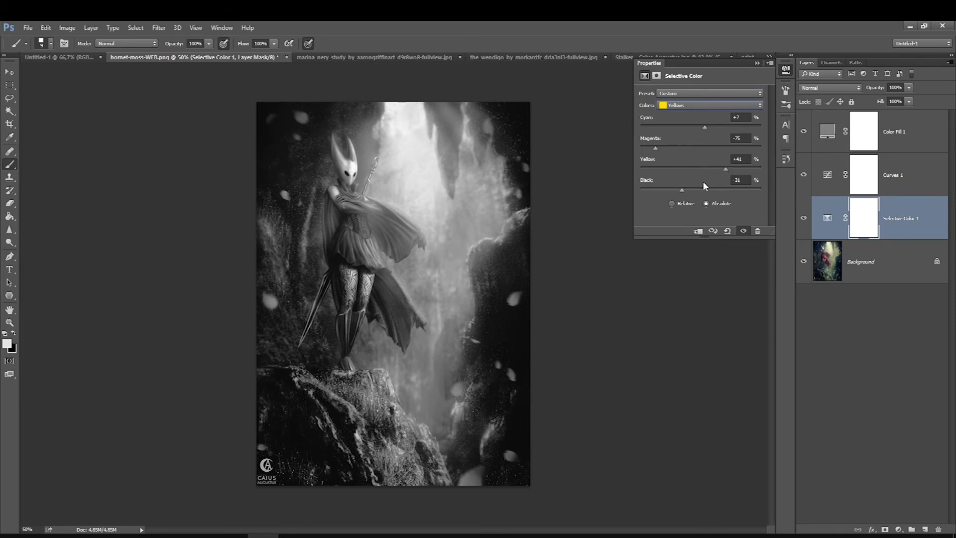
{"action": "left_click", "coordinate": [804, 131]}
{"action": "left_click", "coordinate": [756, 63]}
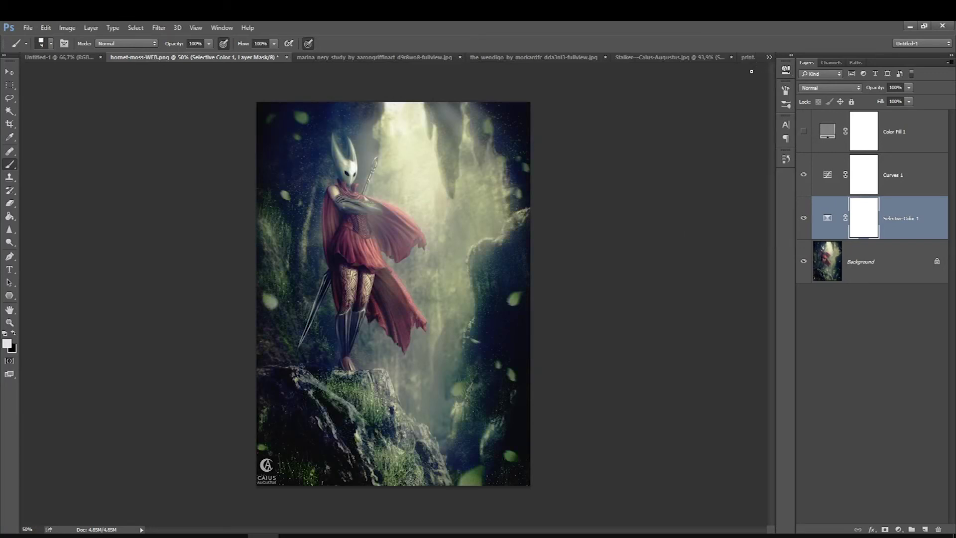
- Compare the hornet painting in greyscale and with adjustments toggled on and off
{"action": "left_click", "coordinate": [802, 131]}
{"action": "left_click", "coordinate": [801, 262], "text": "alt"}
{"action": "left_click", "coordinate": [801, 262], "text": "alt"}
{"action": "left_click", "coordinate": [802, 262], "text": "alt"}
{"action": "left_click", "coordinate": [802, 262], "text": "alt"}
{"action": "left_click", "coordinate": [802, 262], "text": "alt"}
{"action": "left_click", "coordinate": [803, 262], "text": "alt"}
- Add a Brightness/Contrast layer above Curves with Brightness −22 and Contrast 19
{"action": "left_click", "coordinate": [896, 174]}
{"action": "left_click", "coordinate": [898, 529]}
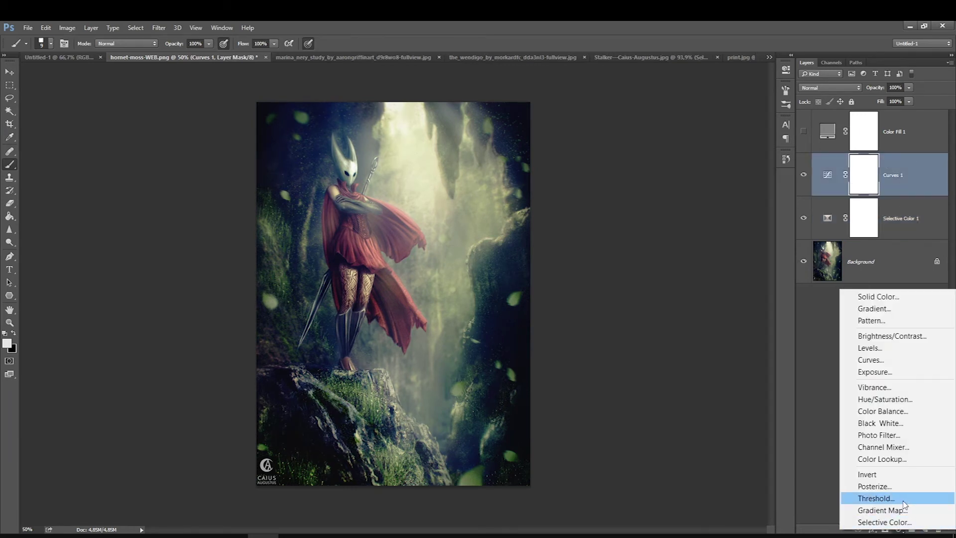
{"action": "left_click", "coordinate": [891, 336]}
{"action": "mouse_move", "coordinate": [701, 119]}
{"action": "left_mouse_down"}
{"action": "mouse_move", "coordinate": [692, 119]}
{"action": "mouse_move", "coordinate": [722, 139]}
{"action": "left_mouse_up"}
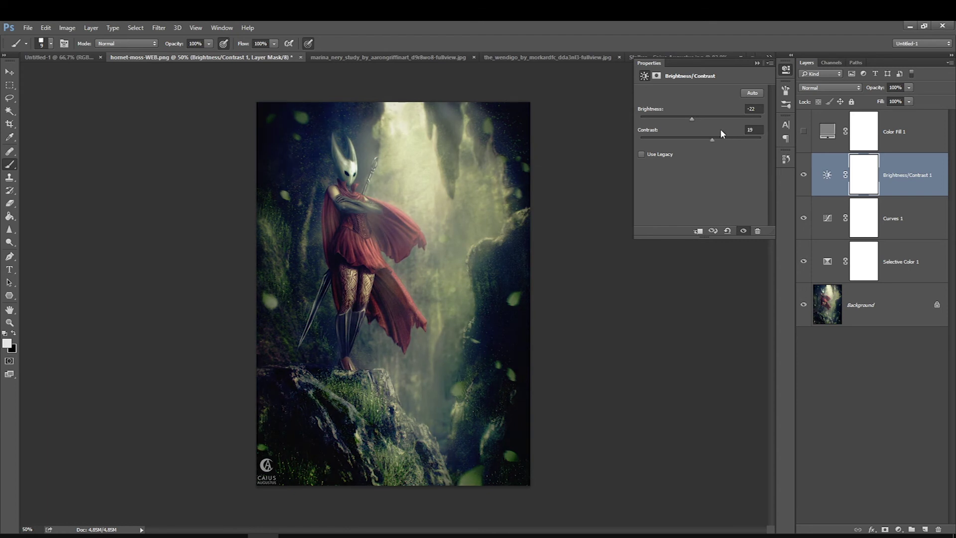
{"action": "left_click", "coordinate": [10, 242]}
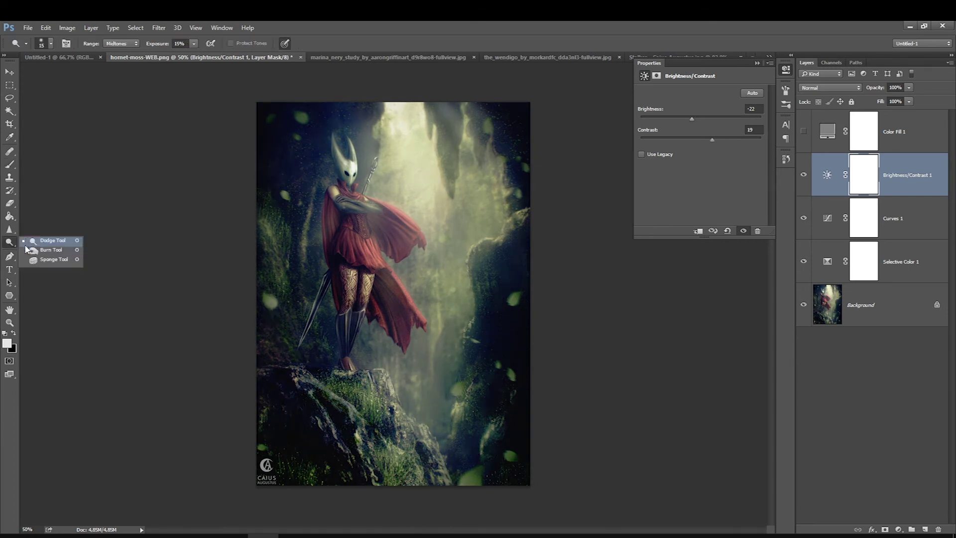
- Duplicate the hornet painting's Background layer and zoom in on the figure's head and cloak
{"action": "left_click", "coordinate": [40, 248]}
{"action": "left_click", "coordinate": [870, 291]}
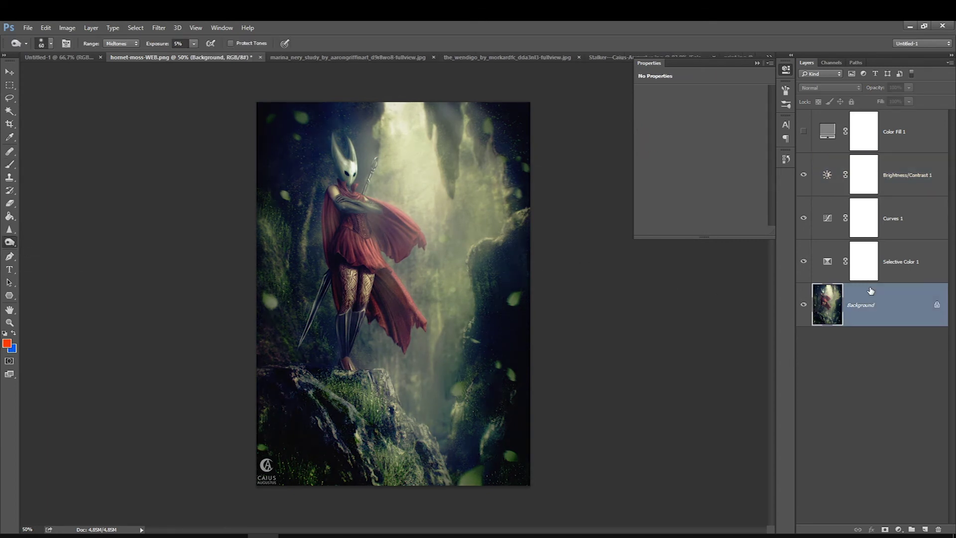
{"action": "key", "text": "ctrl+j"}
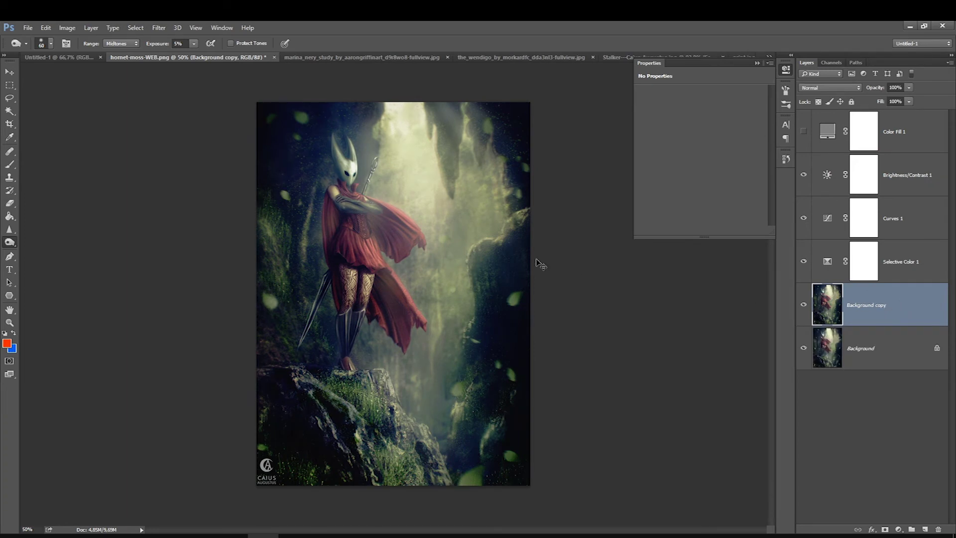
{"action": "left_click", "coordinate": [384, 174]}
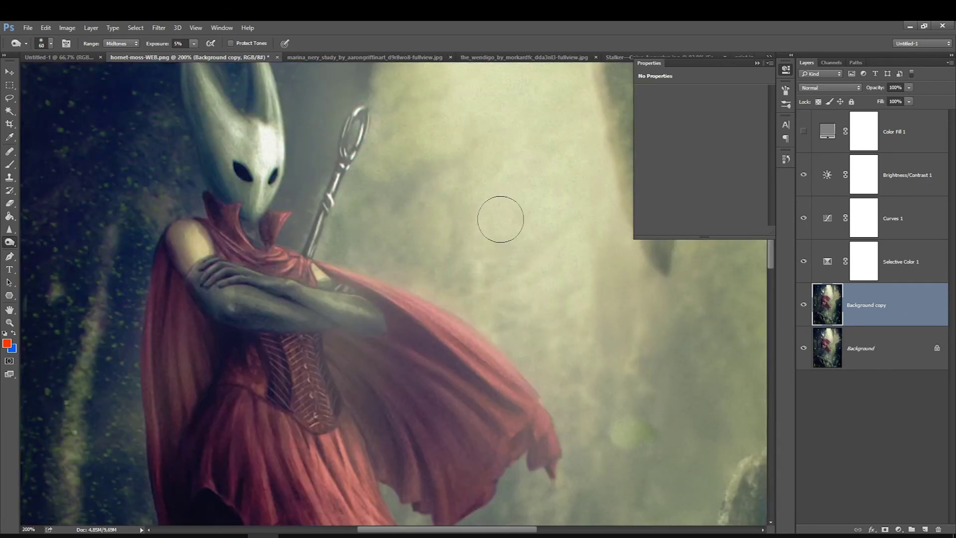
{"action": "key", "text": "bracketleft"}
{"action": "key", "text": "bracketleft"}
- Show the grey fill for grayscale, then burn the cloak's upper edge on the Background copy
{"action": "left_click", "coordinate": [803, 131]}
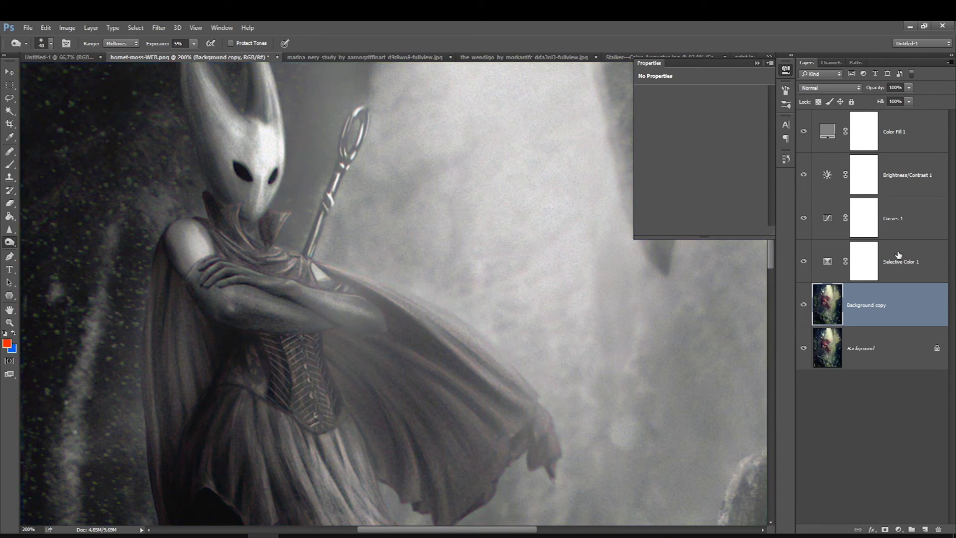
{"action": "left_click", "coordinate": [894, 131]}
{"action": "left_click", "coordinate": [756, 63]}
{"action": "left_click", "coordinate": [868, 305]}
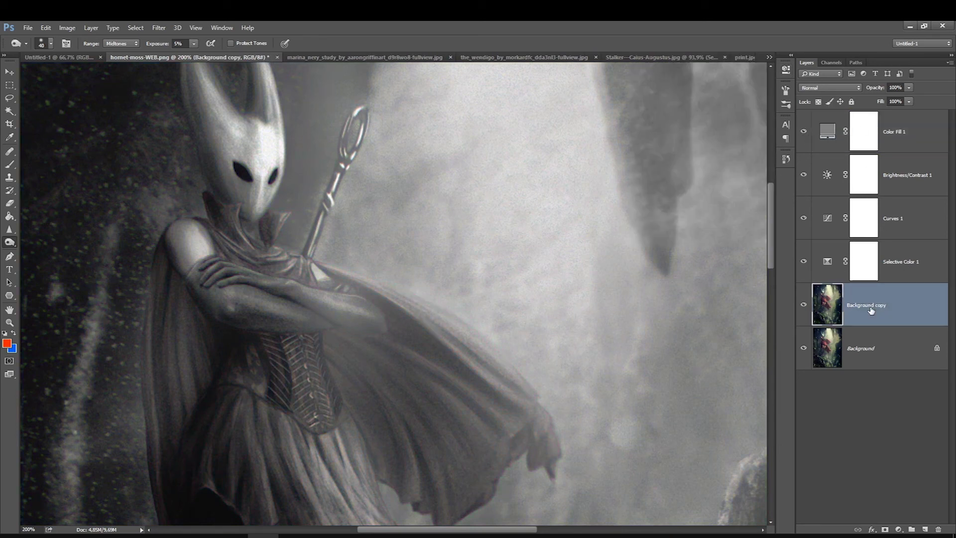
{"action": "key", "text": "bracketleft"}
{"action": "key", "text": "bracketleft"}
{"action": "key", "text": "bracketleft"}
{"action": "key", "text": "bracketright"}
{"action": "mouse_move", "coordinate": [344, 277]}
{"action": "left_mouse_down"}
{"action": "mouse_move", "coordinate": [443, 357]}
{"action": "mouse_move", "coordinate": [420, 331]}
{"action": "mouse_move", "coordinate": [364, 294]}
{"action": "mouse_move", "coordinate": [485, 419]}
{"action": "mouse_move", "coordinate": [415, 359]}
{"action": "left_mouse_up"}
- Enable Protect Tones and set the toning brush size to 35
{"action": "key", "text": "bracketleft"}
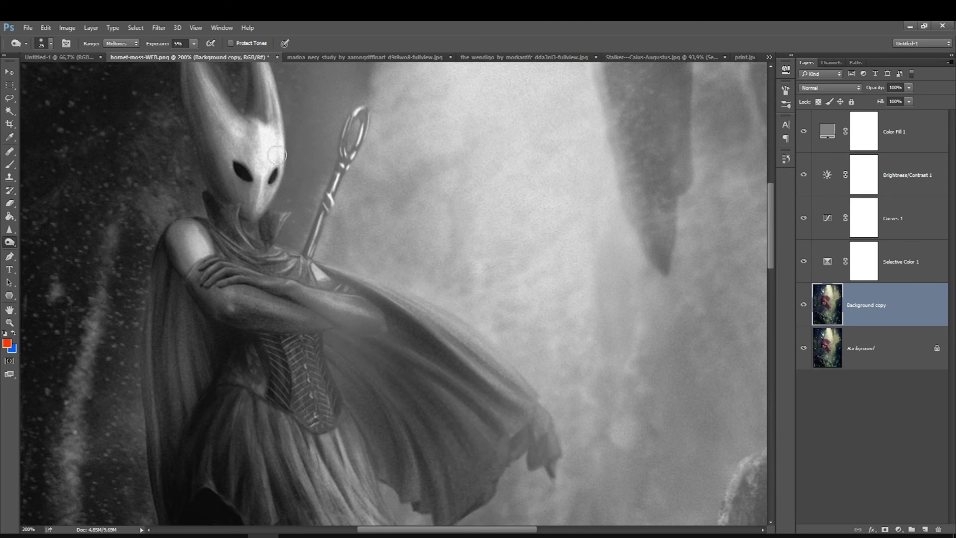
{"action": "left_click", "coordinate": [230, 43]}
{"action": "key", "text": "bracketright"}
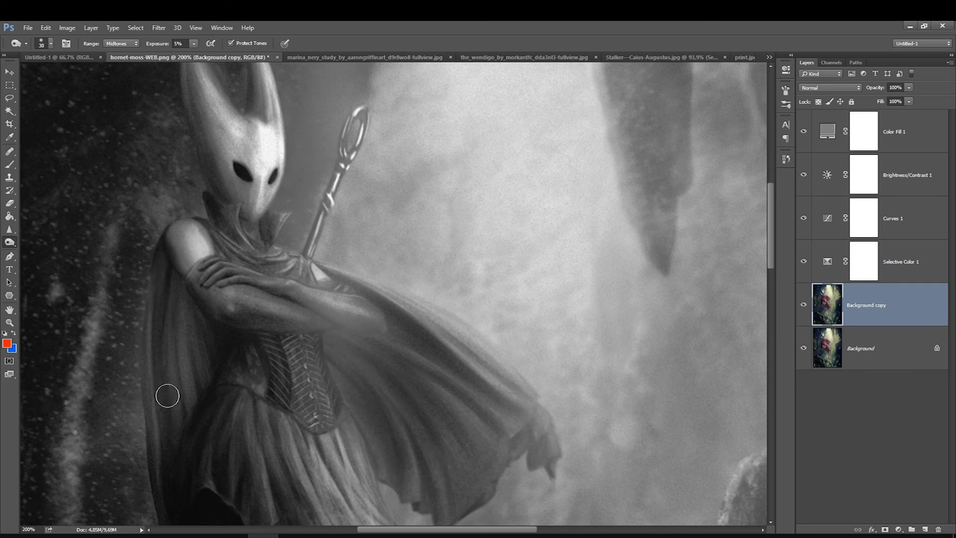
{"action": "key", "text": "bracketright"}
- Back in colour, dodge the shoulder and upper arm with a 60 brush, then fit the painting on screen
{"action": "left_click", "coordinate": [803, 130]}
{"action": "left_click", "coordinate": [803, 304]}
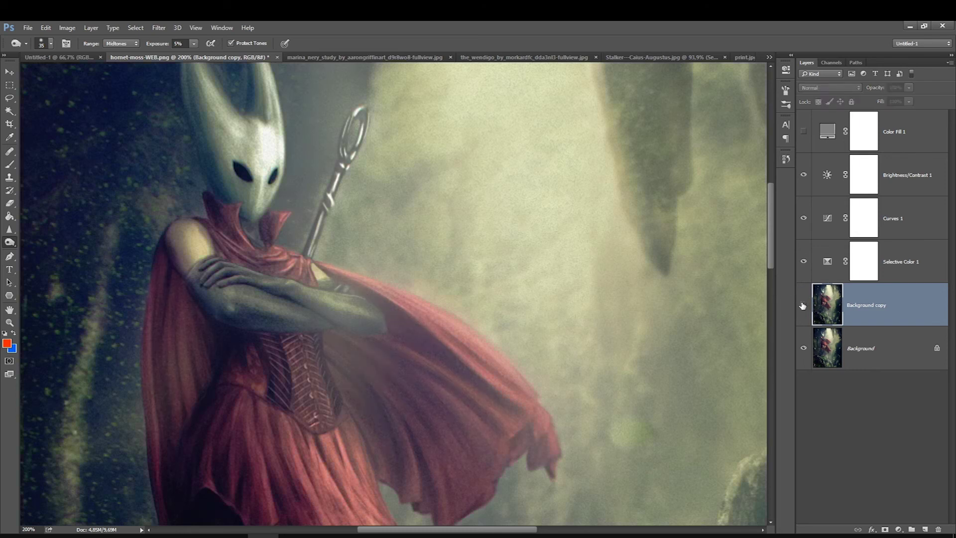
{"action": "key", "text": "bracketright"}
{"action": "key", "text": "bracketright"}
{"action": "key", "text": "bracketright"}
{"action": "left_click_drag", "start_coordinate": [191, 214], "coordinate": [186, 283]}
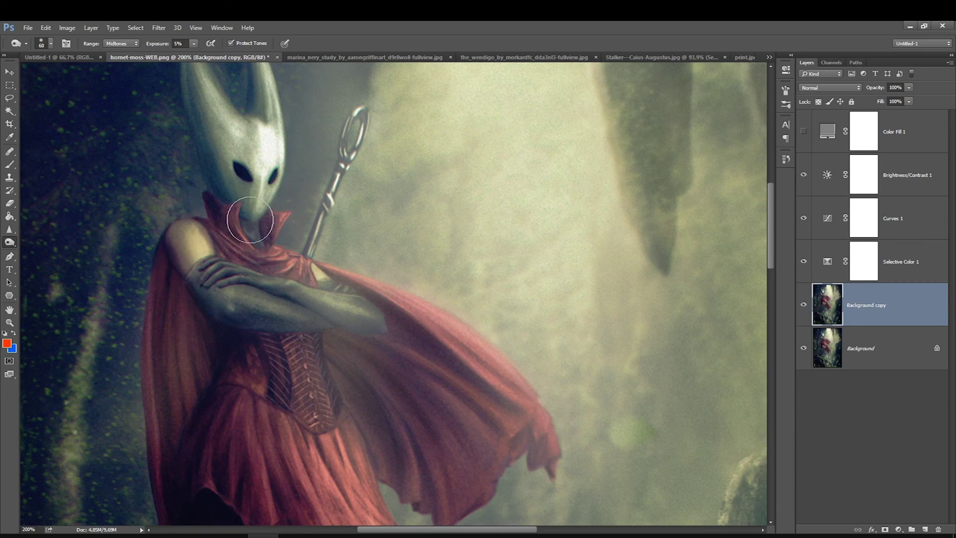
{"action": "key", "text": "ctrl+0"}
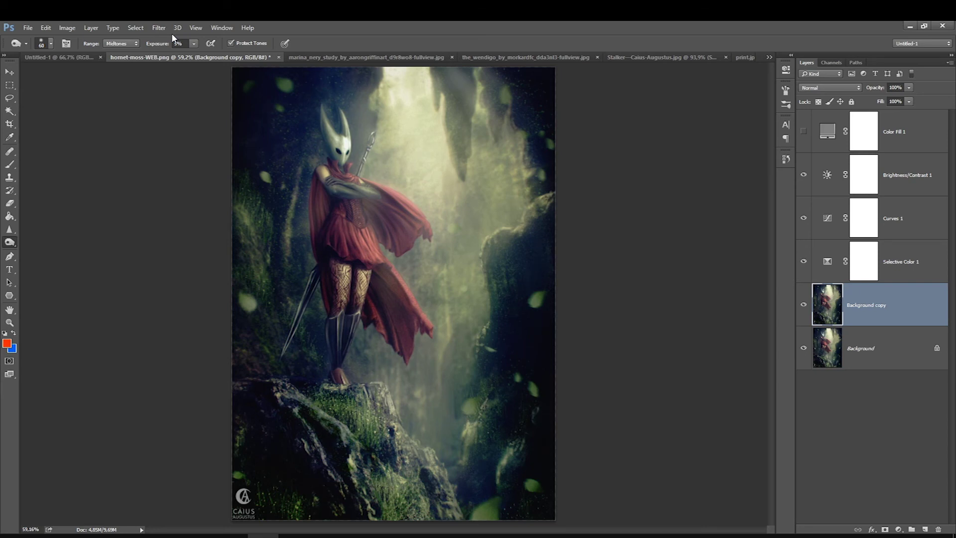
{"action": "left_click", "coordinate": [310, 58]}
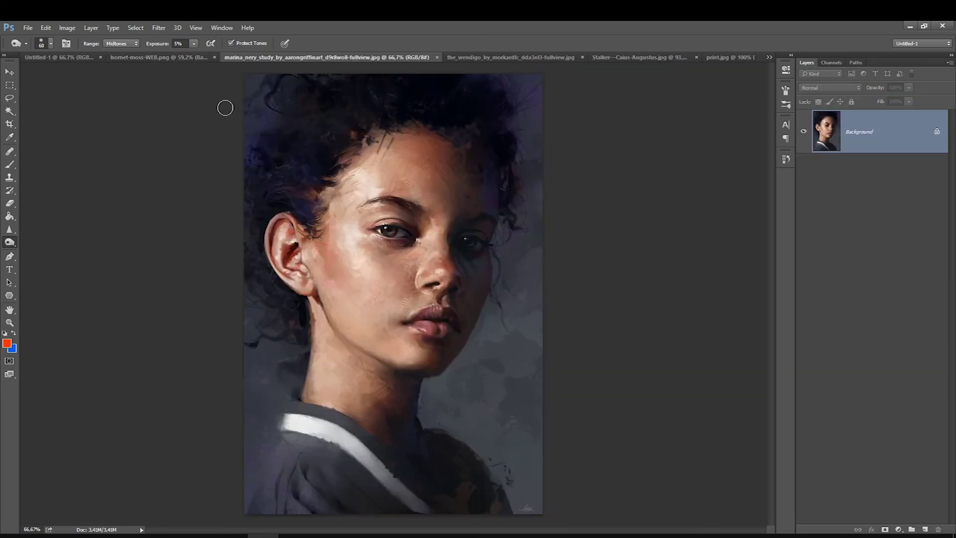
- Add a grey Solid Color fill layer and toggle it to compare grayscale with colour
{"action": "left_click", "coordinate": [899, 529]}
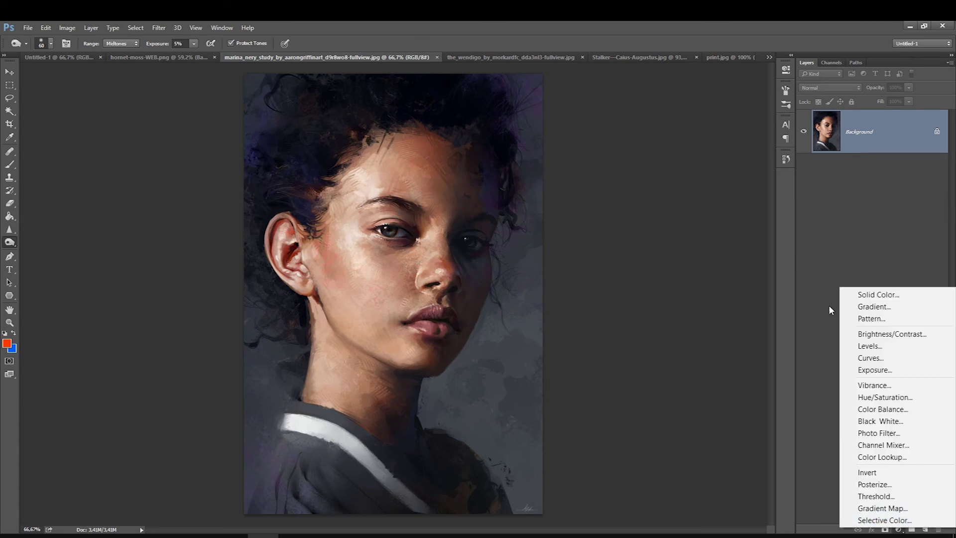
{"action": "left_click", "coordinate": [869, 294]}
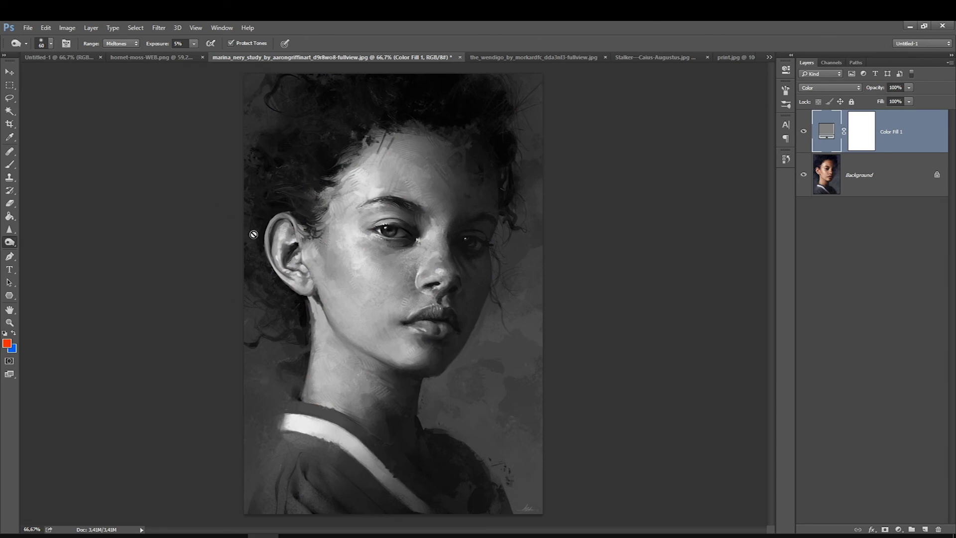
{"action": "left_click", "coordinate": [803, 131]}
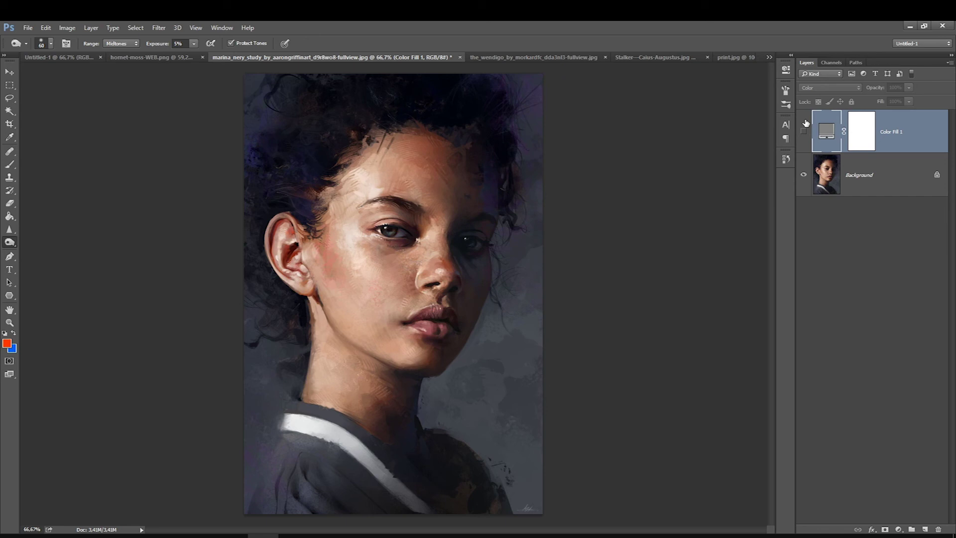
{"action": "left_click", "coordinate": [803, 131]}
- Keep the grey fill's blend mode on Color, then delete the fill layer
{"action": "left_click", "coordinate": [814, 88]}
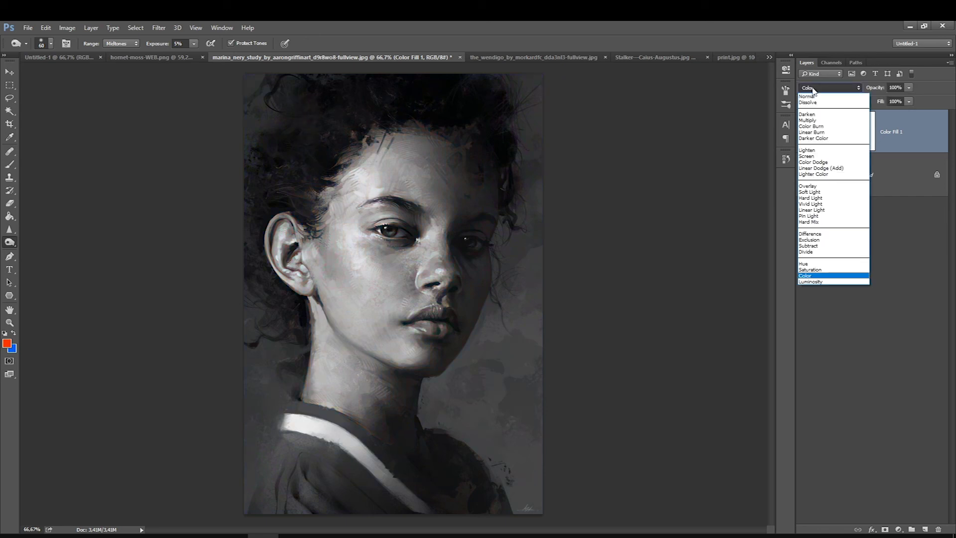
{"action": "left_click", "coordinate": [894, 119]}
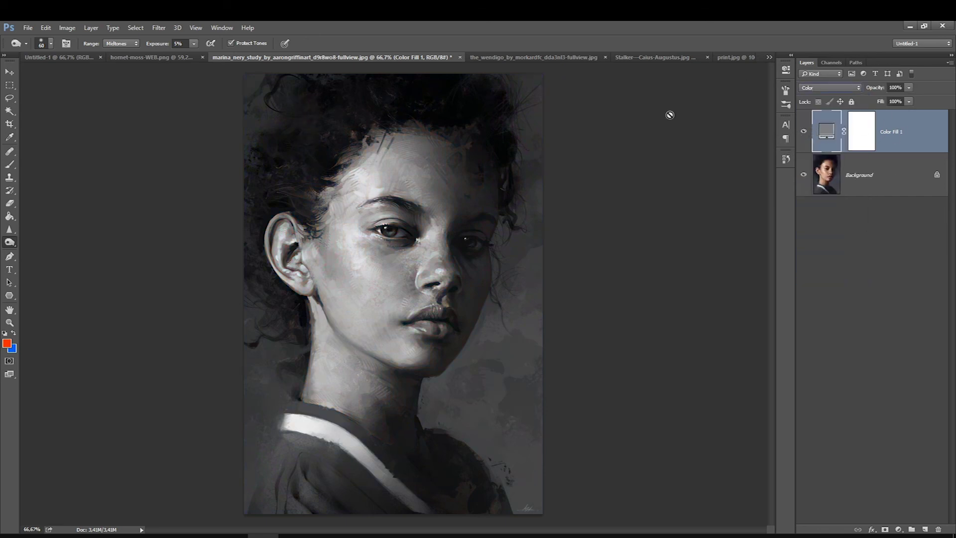
{"action": "left_click", "coordinate": [813, 89]}
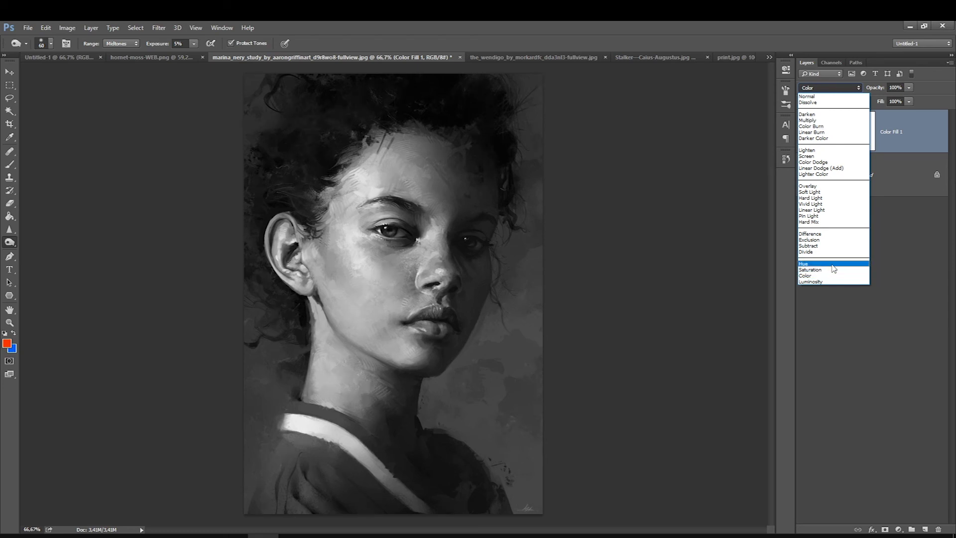
{"action": "left_click", "coordinate": [893, 123]}
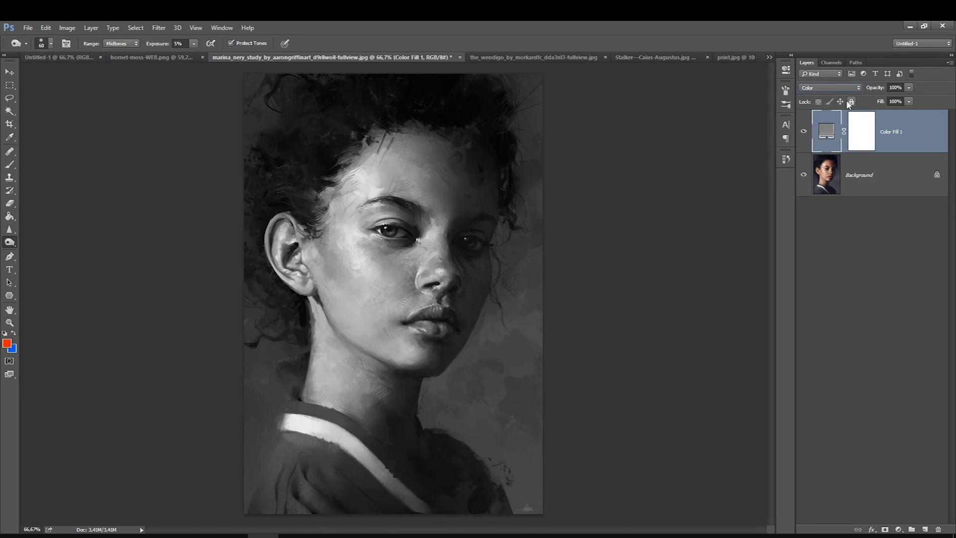
{"action": "left_click", "coordinate": [829, 87]}
{"action": "left_click", "coordinate": [927, 132]}
{"action": "mouse_move", "coordinate": [886, 124]}
{"action": "left_mouse_down"}
{"action": "mouse_move", "coordinate": [948, 524]}
{"action": "mouse_move", "coordinate": [938, 529]}
{"action": "left_mouse_up"}
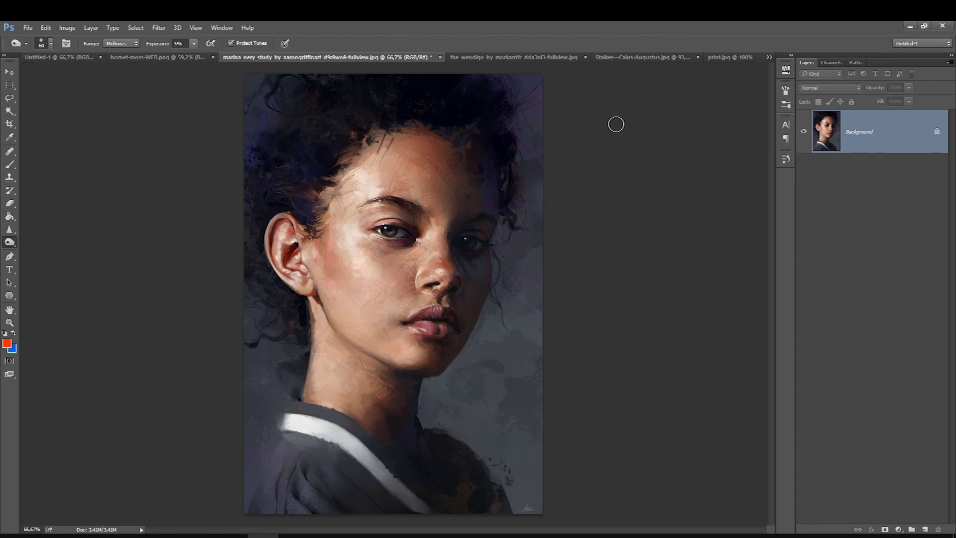
- Circle the last comment in orange on the print.jpg comments screenshot
{"action": "left_click", "coordinate": [717, 57]}
{"action": "key", "text": "b"}
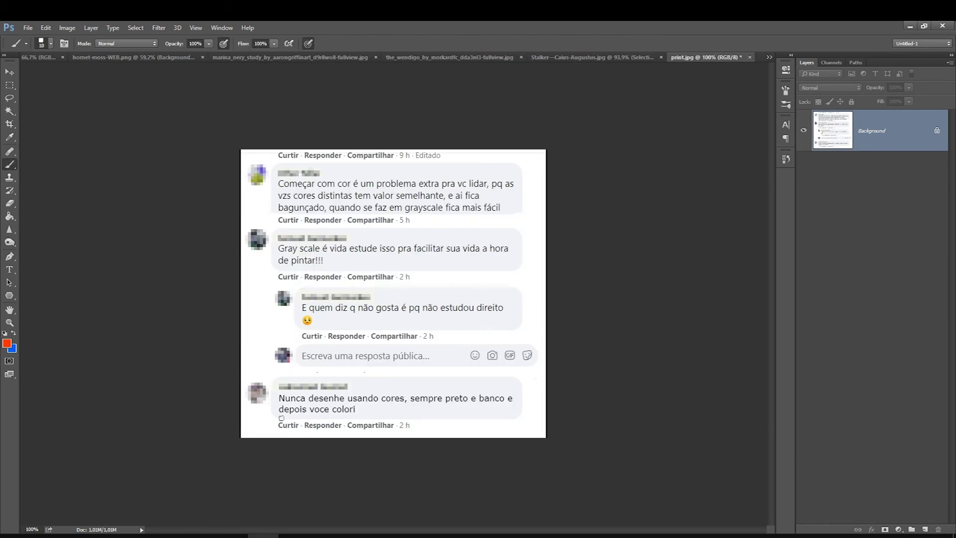
{"action": "mouse_move", "coordinate": [336, 437]}
{"action": "left_mouse_down"}
{"action": "mouse_move", "coordinate": [550, 388]}
{"action": "mouse_move", "coordinate": [523, 353]}
{"action": "left_mouse_up"}
- Underline the key phrases in the comments with a thin orange brush, then return to the corridor photo
{"action": "key", "text": "bracketleft"}
{"action": "key", "text": "bracketleft"}
{"action": "left_click", "coordinate": [295, 317]}
{"action": "left_click", "coordinate": [526, 316], "text": "shift"}
{"action": "left_click_drag", "start_coordinate": [277, 190], "coordinate": [416, 189]}
{"action": "left_click_drag", "start_coordinate": [291, 200], "coordinate": [501, 199]}
{"action": "left_click_drag", "start_coordinate": [272, 213], "coordinate": [321, 213]}
{"action": "left_click_drag", "start_coordinate": [276, 253], "coordinate": [321, 253]}
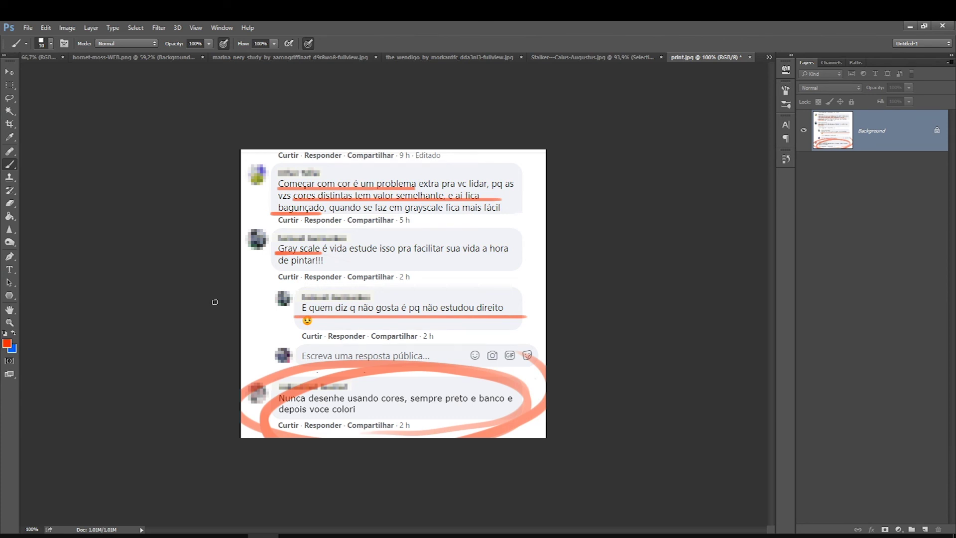
{"action": "left_click", "coordinate": [556, 57]}
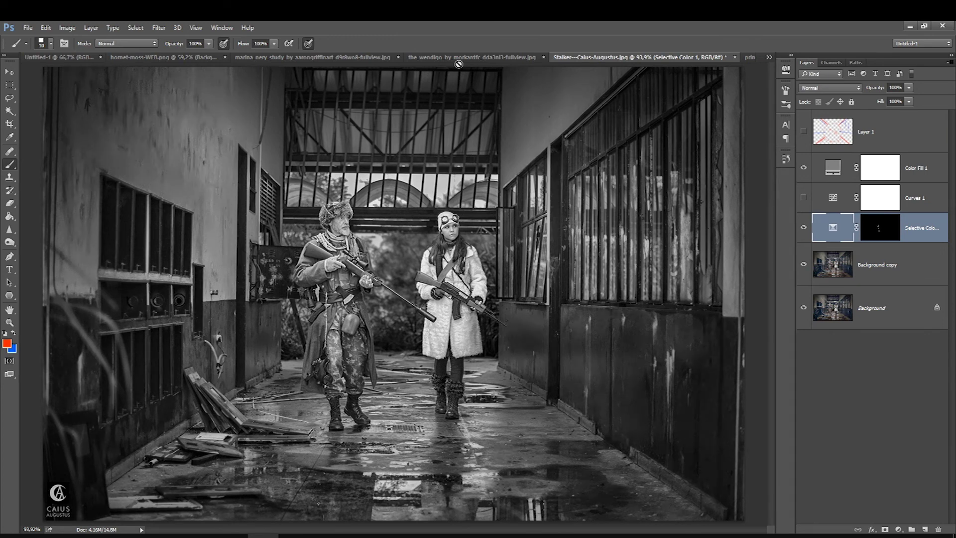
- View the wendigo painting and the marina portrait, ending on the hornet-moss painting
{"action": "left_click_drag", "start_coordinate": [458, 63], "coordinate": [427, 58]}
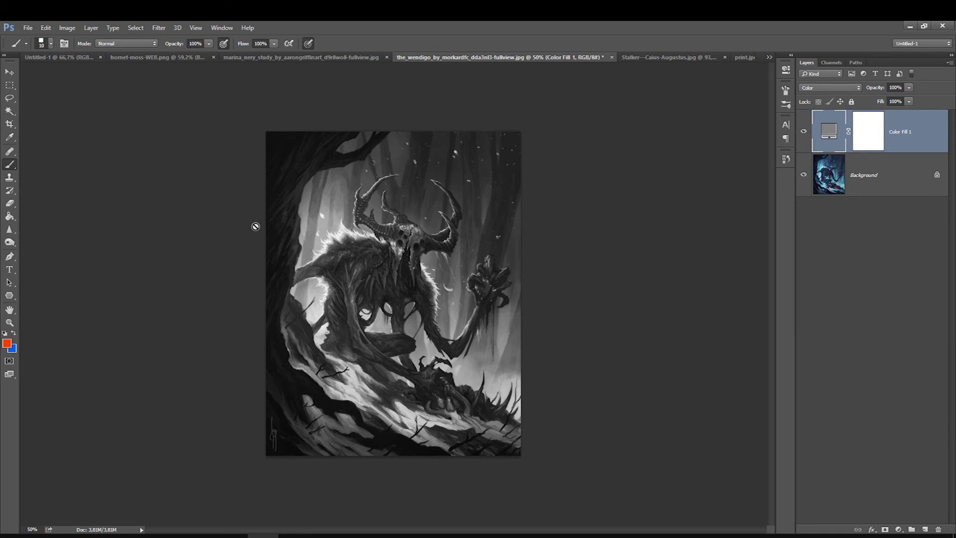
{"action": "left_click", "coordinate": [250, 59]}
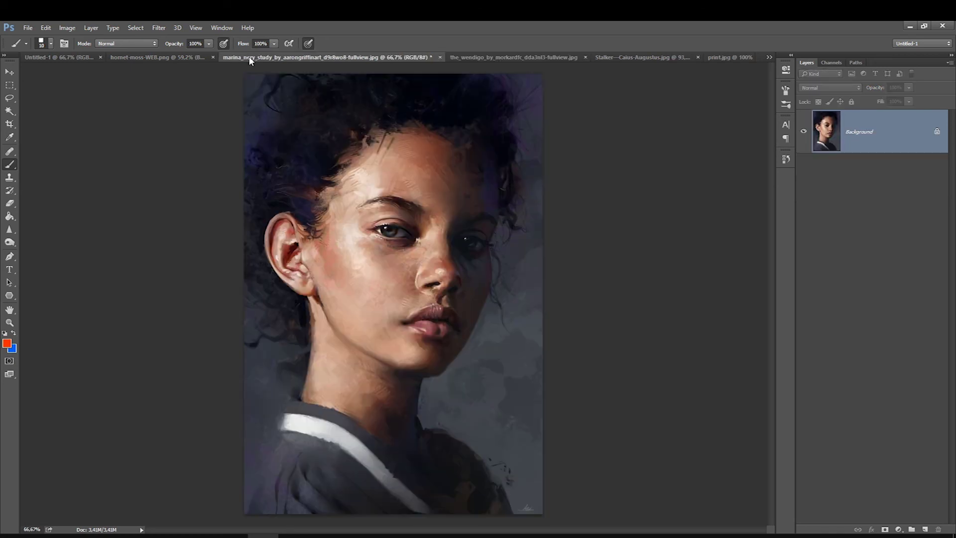
{"action": "left_click", "coordinate": [127, 57]}
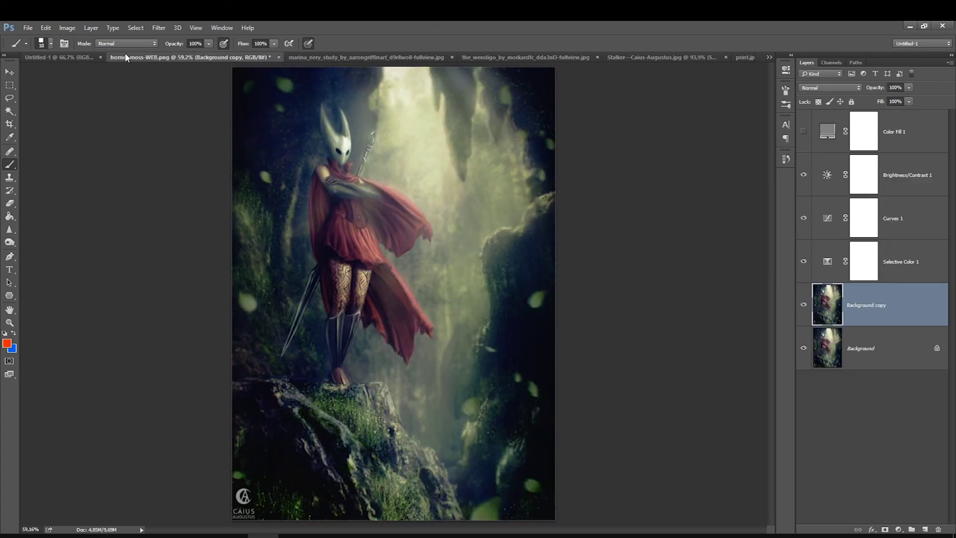